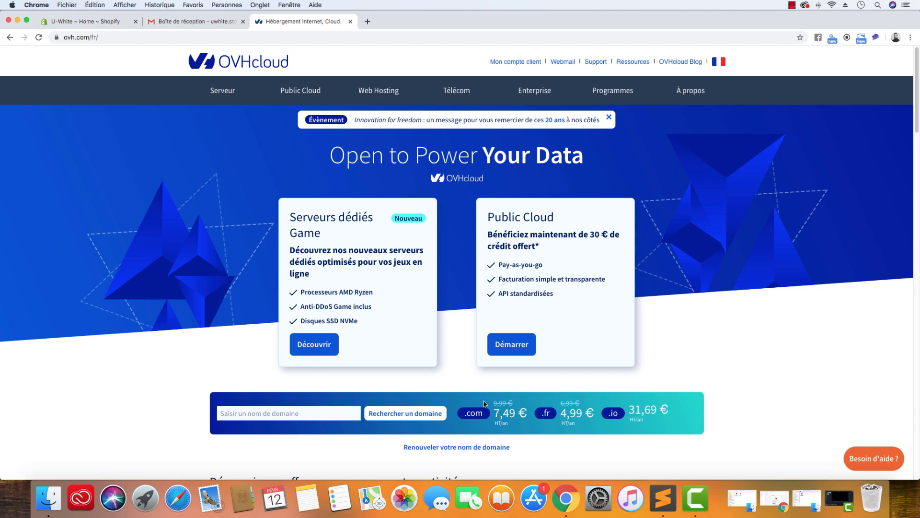
Search OVHcloud for the domain name uwhite.fr
left_click(332, 410)
type("uwhite.fr")
key("Return")
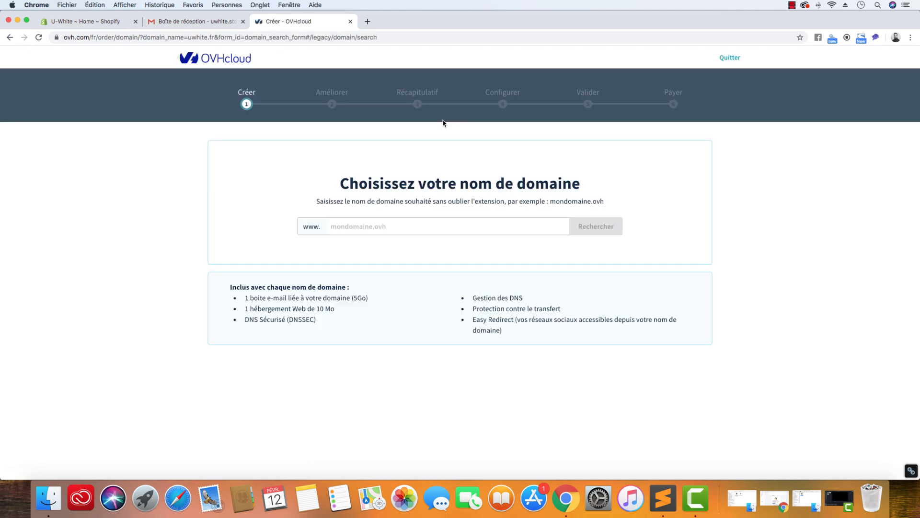
left_click(429, 226)
type("uwhite")
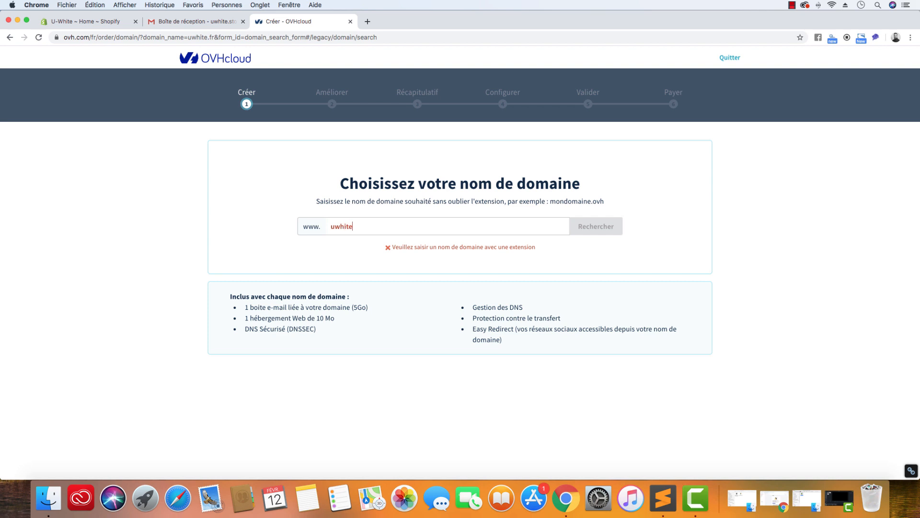
type(".fr")
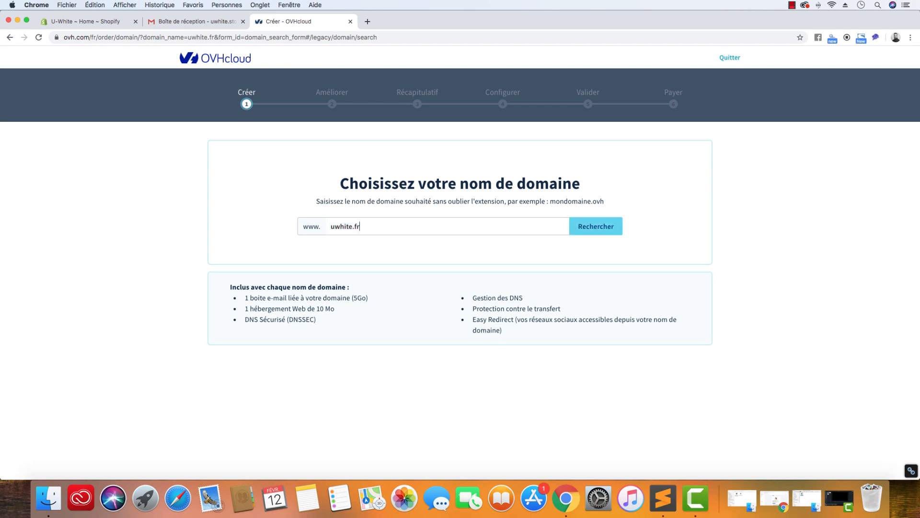
key("Return")
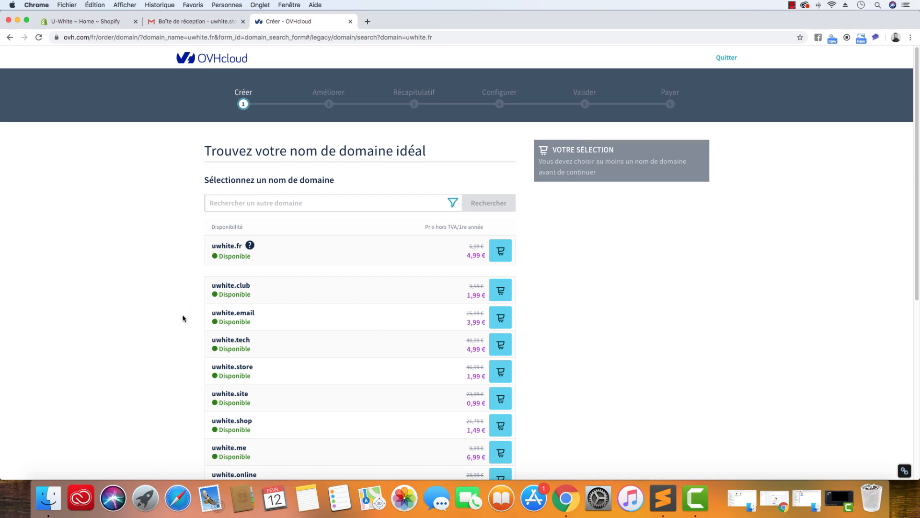
Look through the alternative extensions, visit uwhite.com in a separate browser tab, and return to the domain results
scroll(184, 318, "down", 3)
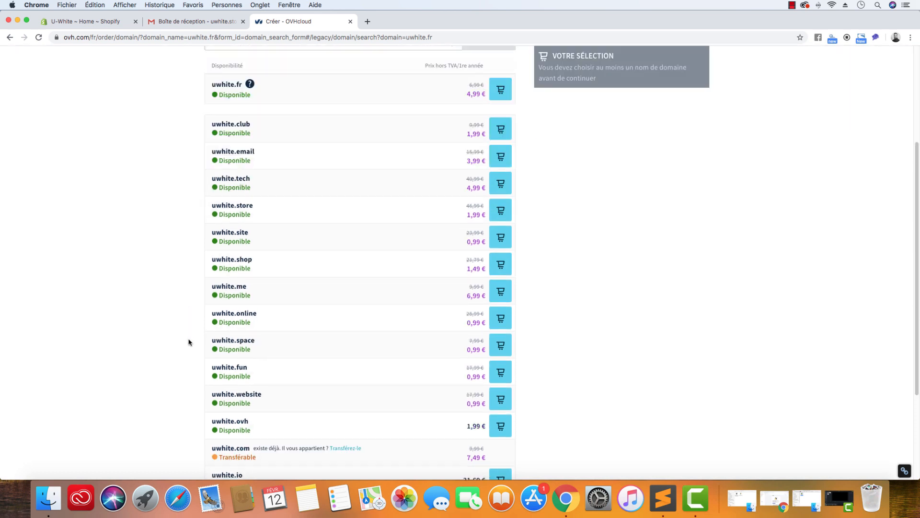
left_click_drag(250, 447, 214, 446)
key("ctrl+c")
left_click(368, 22)
key("ctrl+v")
key("Return")
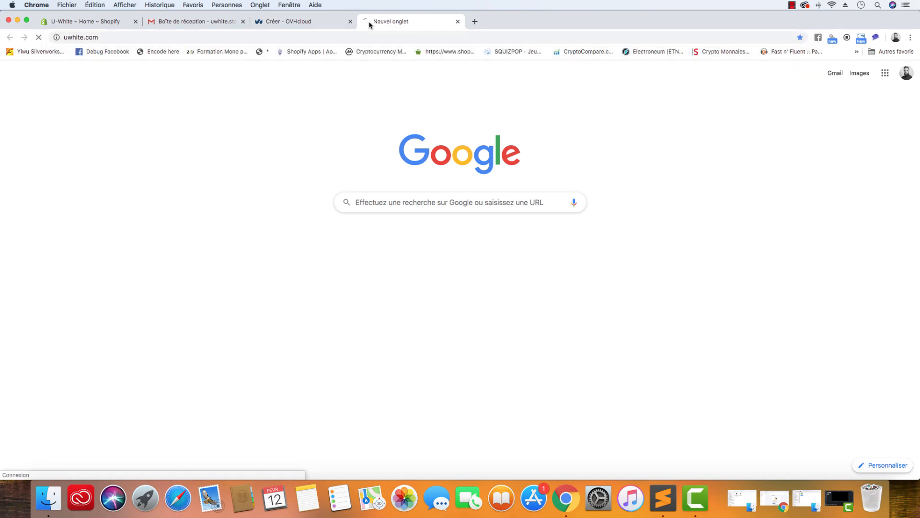
left_click(457, 22)
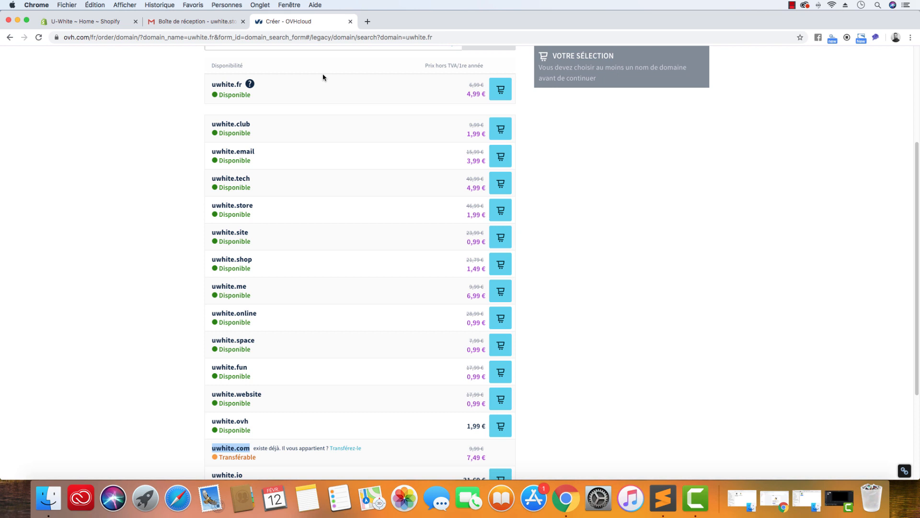
Add uwhite.fr to the order and continue to the domain options
scroll(159, 201, "up", 5)
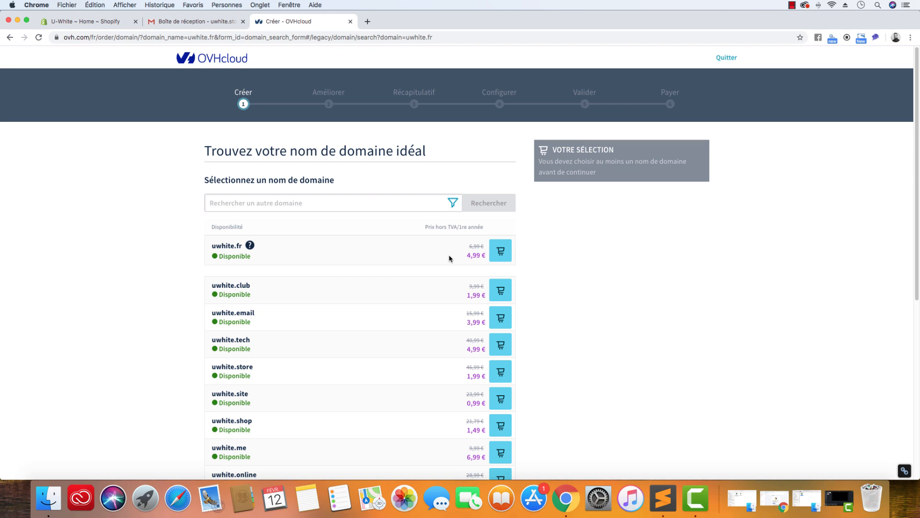
left_click(505, 257)
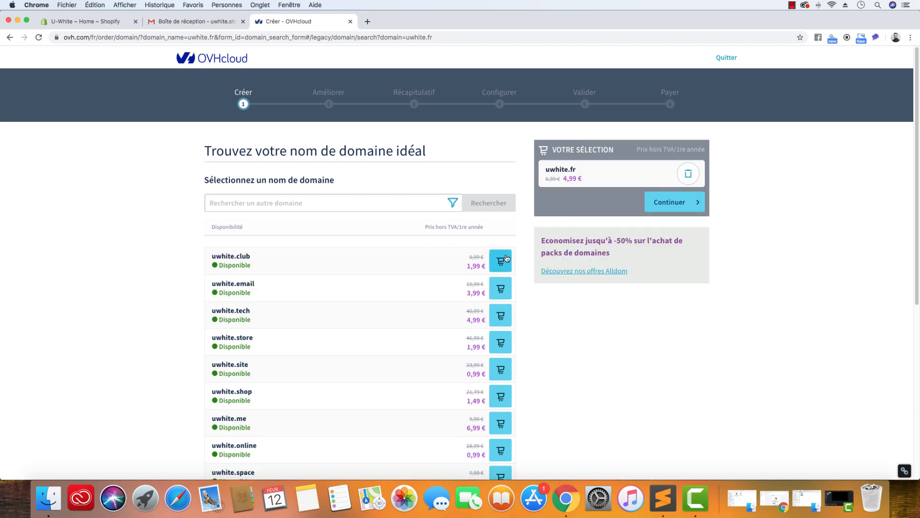
left_click(678, 203)
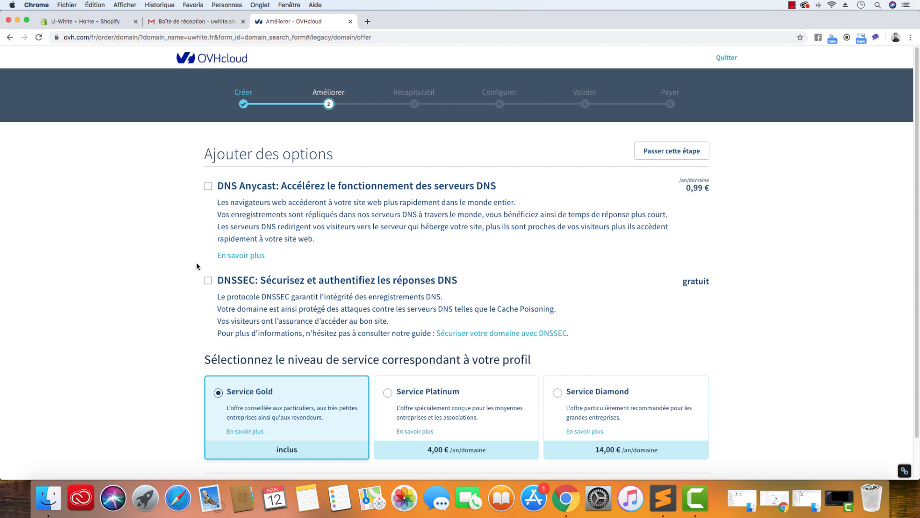
Add the free DNSSEC option, keep the Service Gold level, and continue to the hosting choices
scroll(197, 266, "down", 2)
left_click(208, 236)
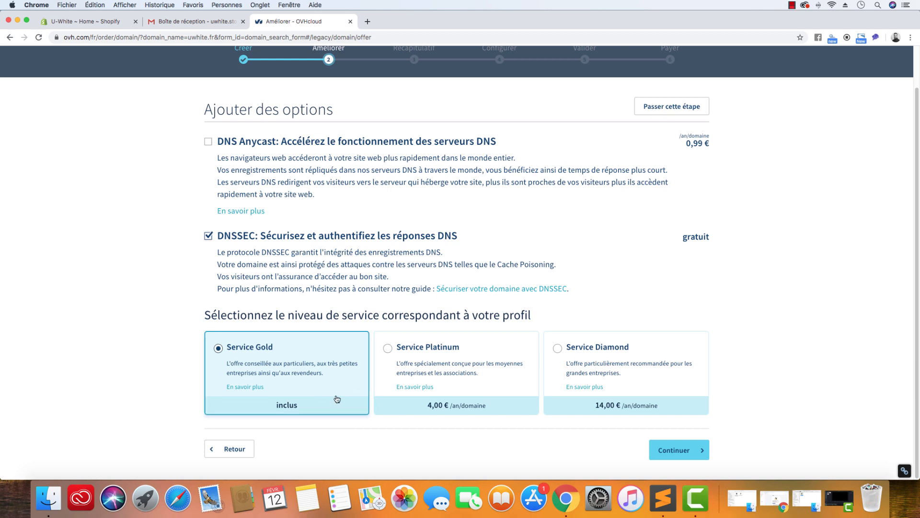
left_click(661, 451)
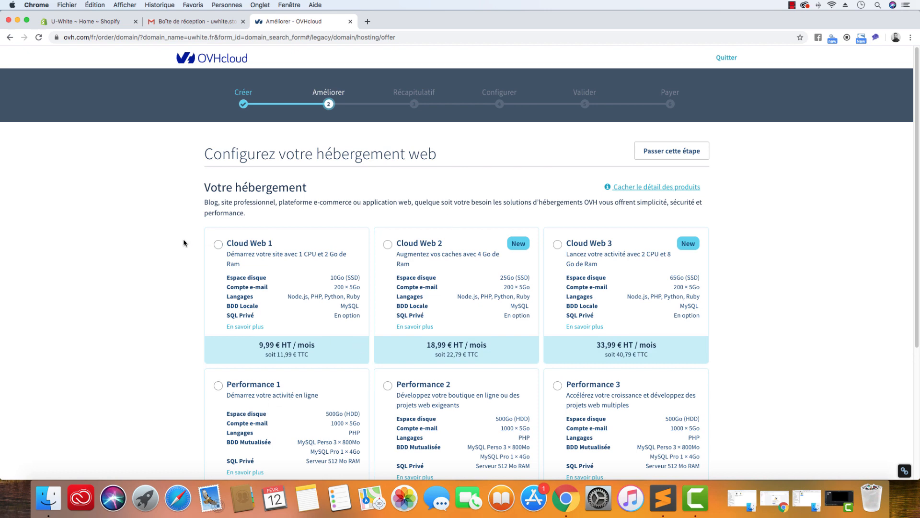
Expand the hosting offers, continue with no web hosting, and proceed past the order preview to the account page
scroll(195, 240, "down", 5)
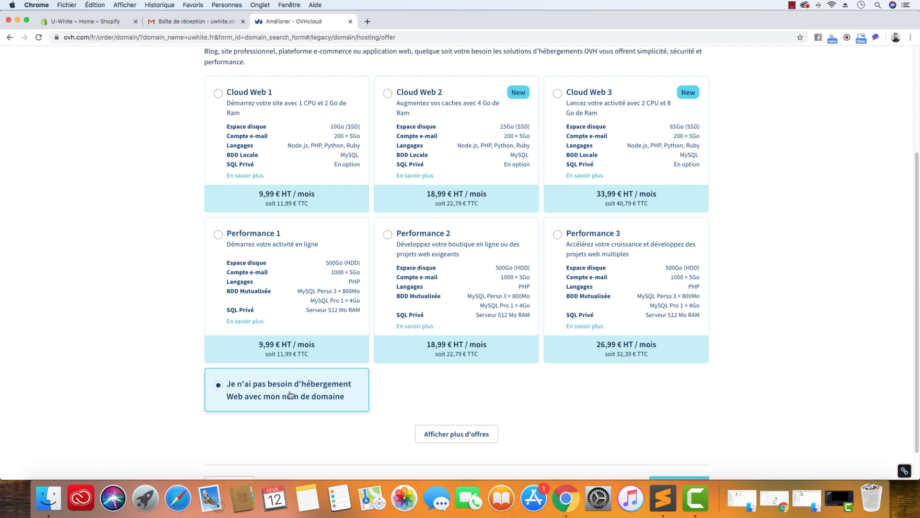
left_click(459, 436)
scroll(163, 389, "down", 6)
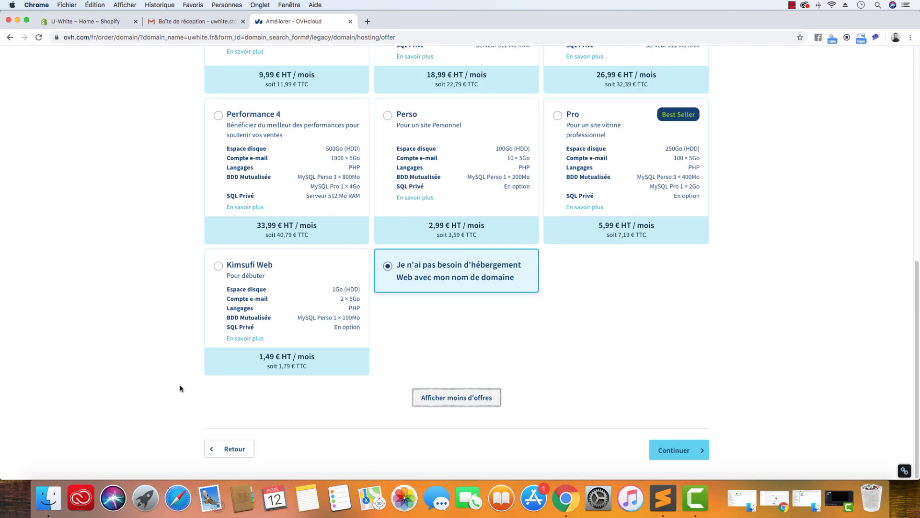
left_click(683, 454)
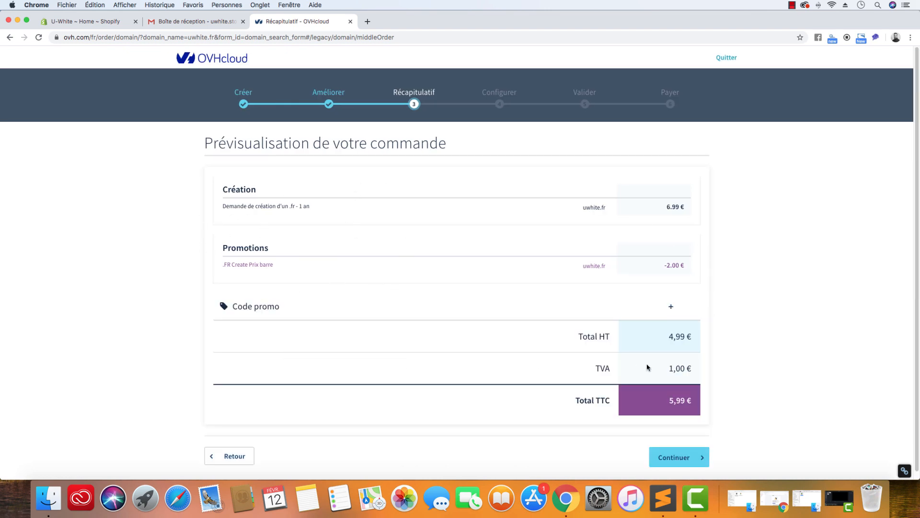
scroll(453, 364, "down", 1)
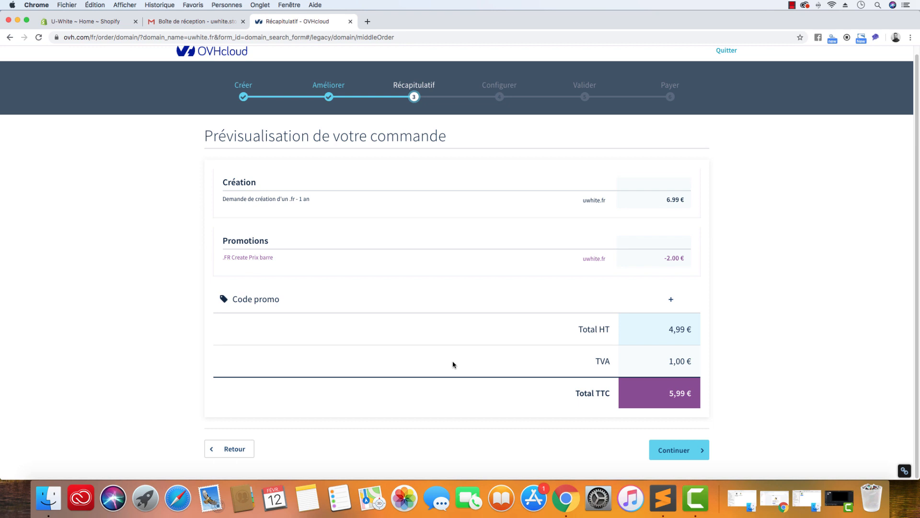
left_click(665, 451)
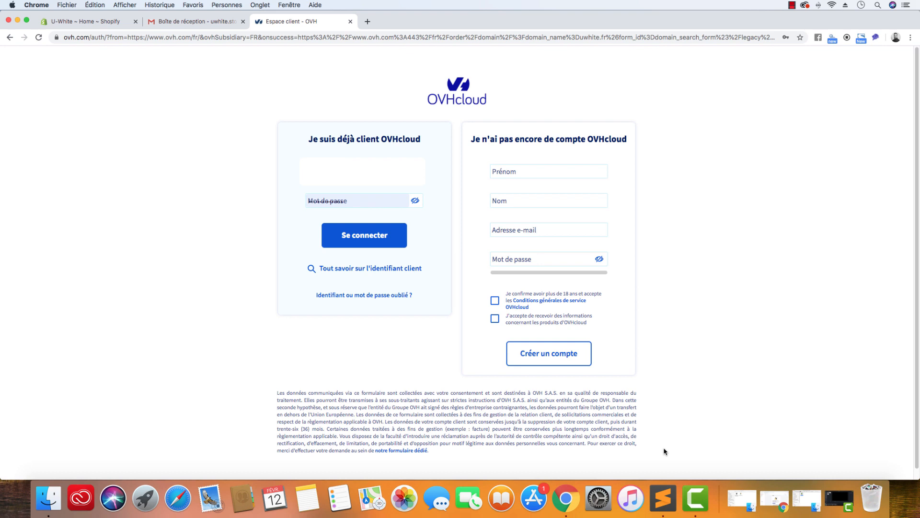
Fill in the new account's first name, last name, e-mail address and password
left_click(555, 176)
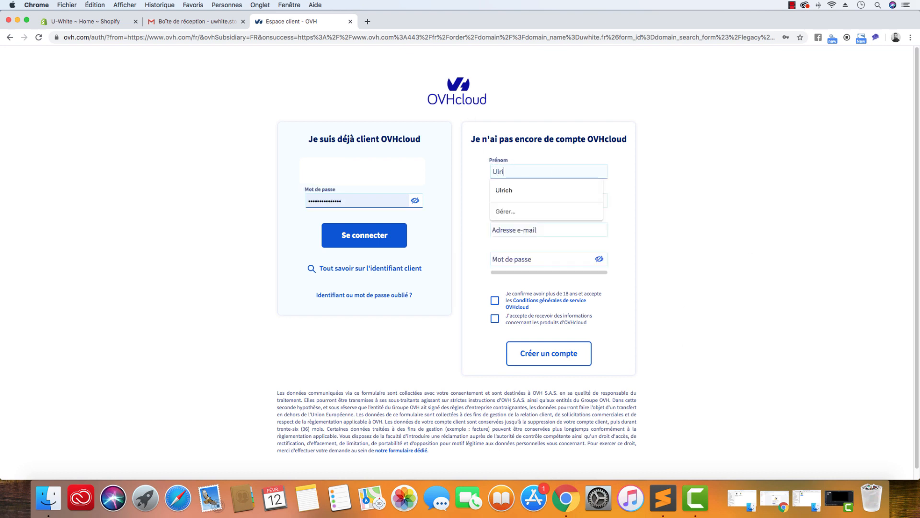
key("Tab")
key("Tab")
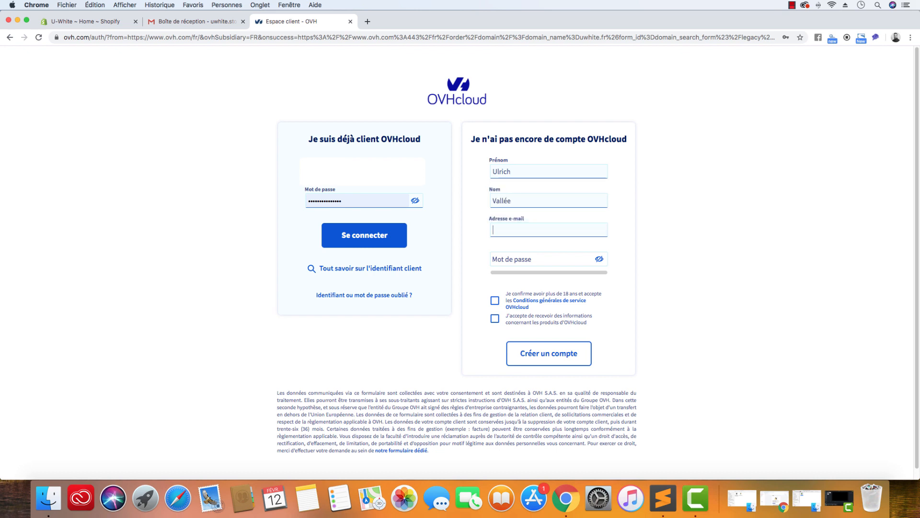
left_click(219, 22)
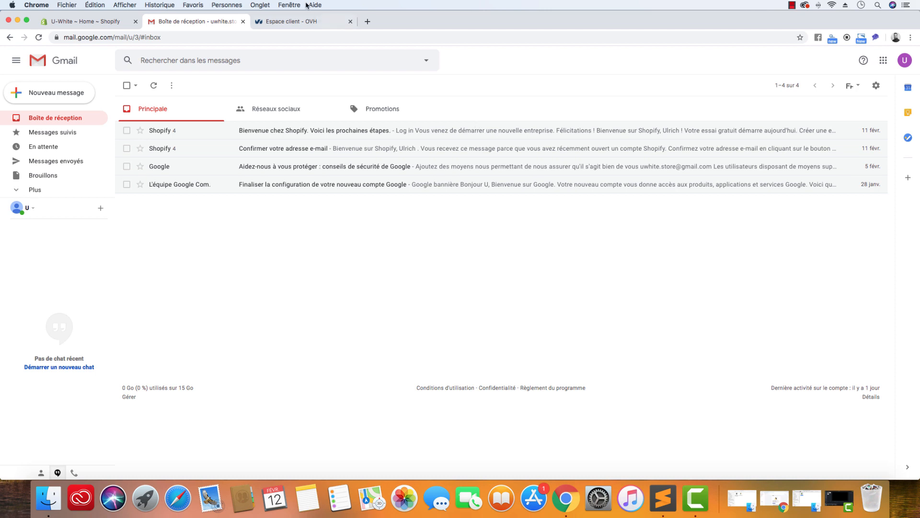
left_click(307, 21)
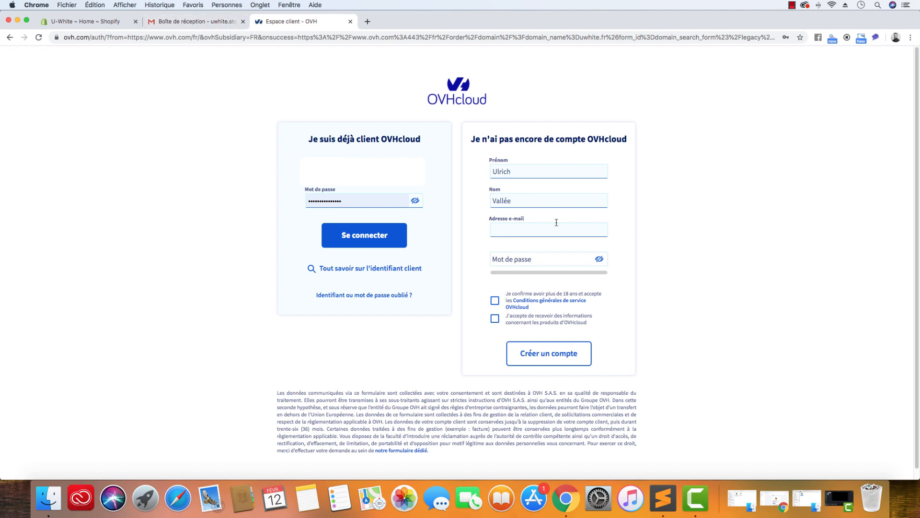
key("super+v")
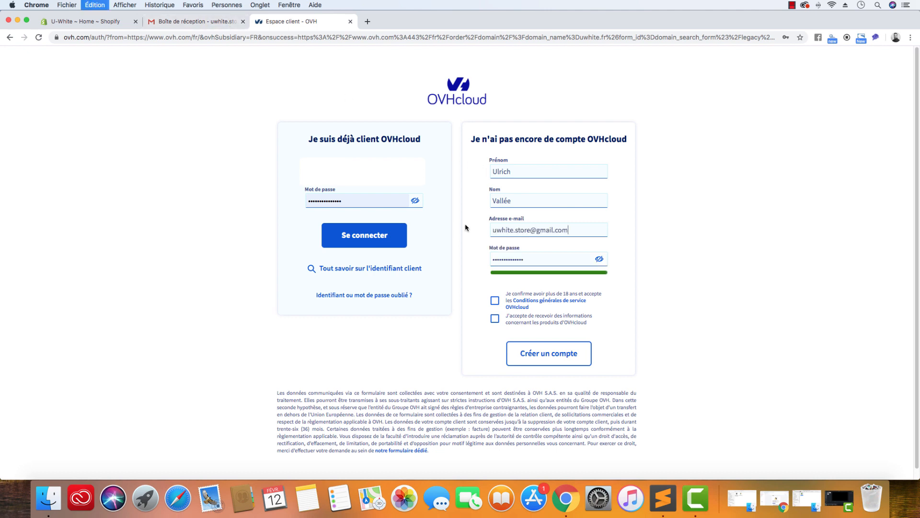
Accept the OVHcloud general terms of service and submit the new account form
left_click(496, 302)
left_click(494, 319)
double_click(498, 319)
left_click(496, 319)
left_click(571, 354)
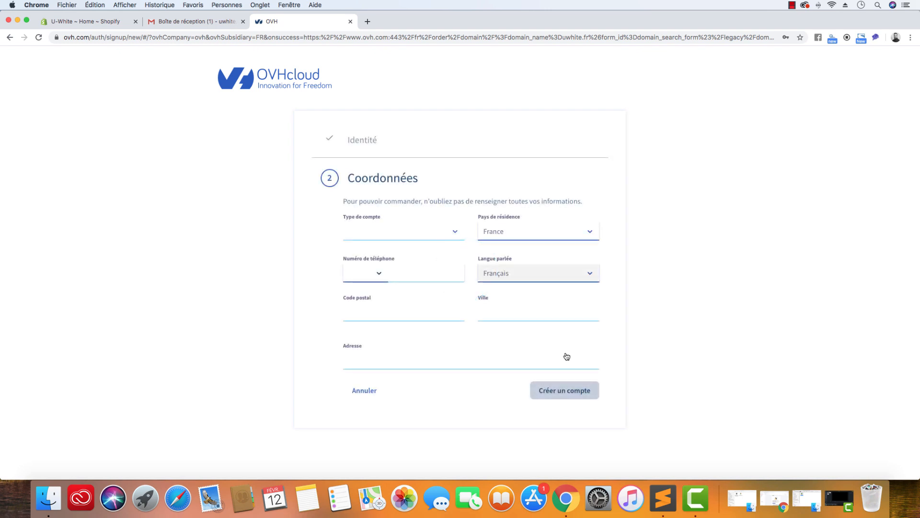
Try the Entreprise account type, and set the account type to Particulier instead
left_click(456, 234)
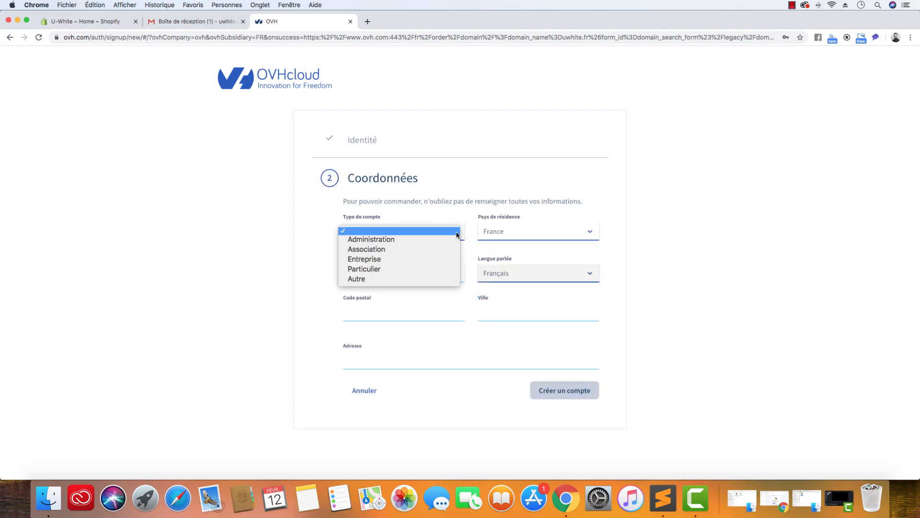
left_click(437, 259)
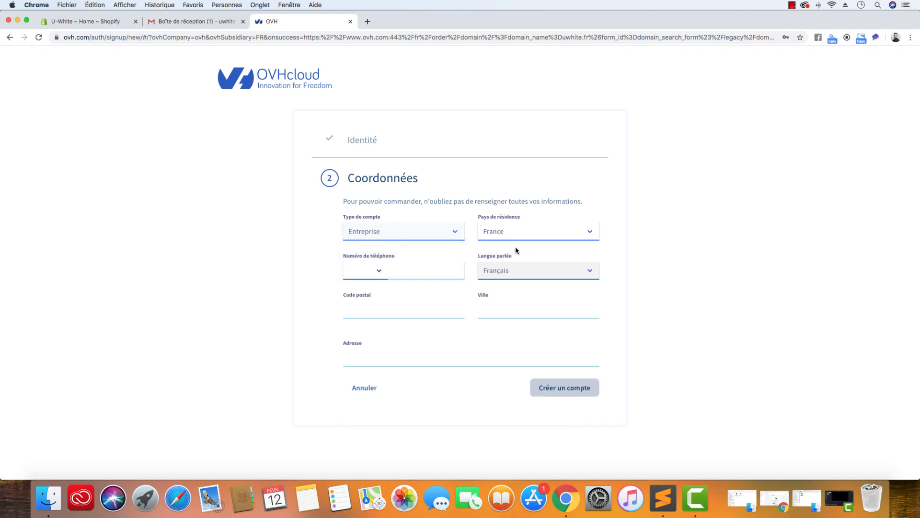
left_click(378, 273)
left_click(388, 235)
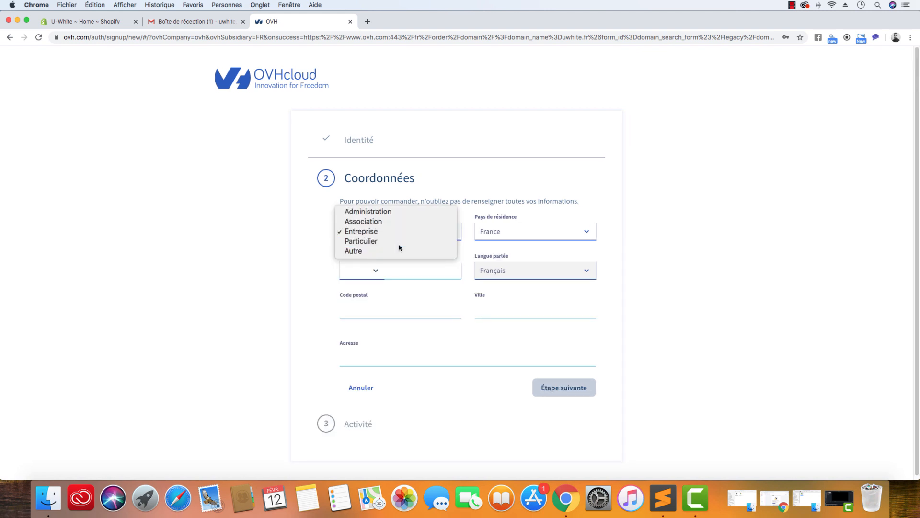
left_click(398, 243)
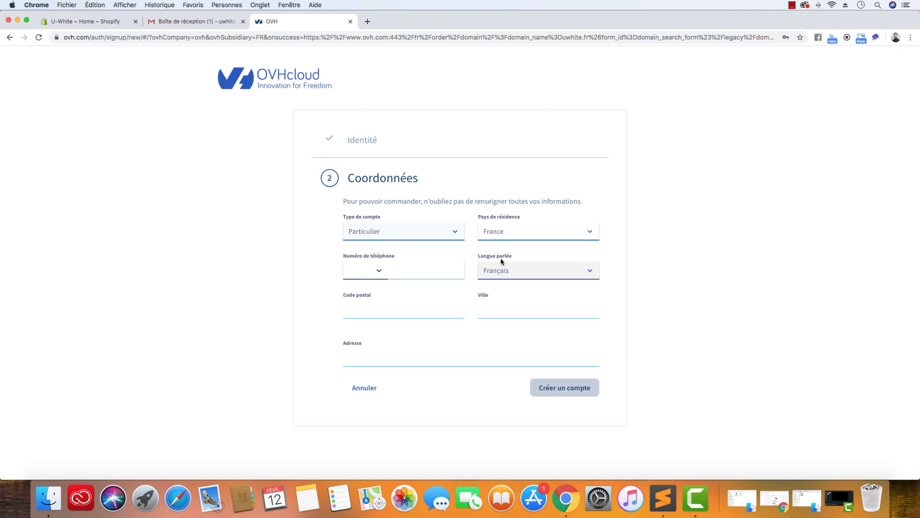
Set the phone country to France and enter the account holder's phone number
left_click(381, 271)
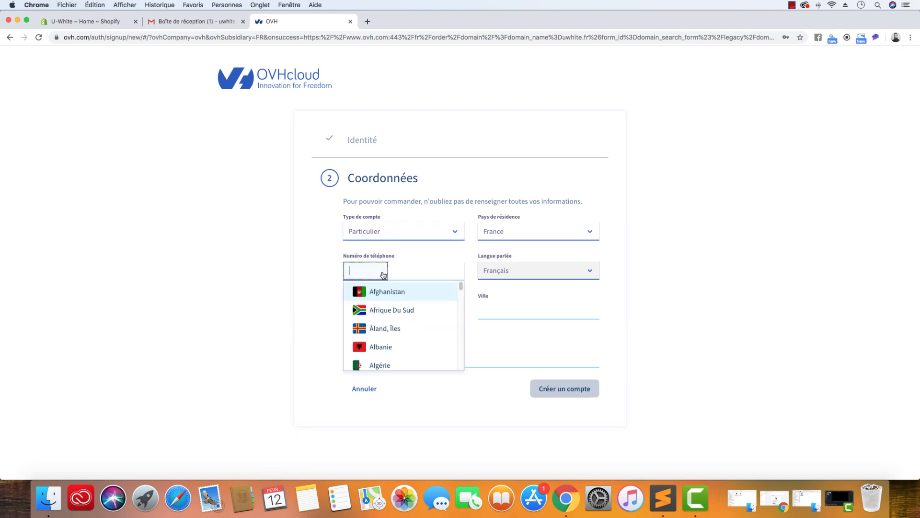
type("fr")
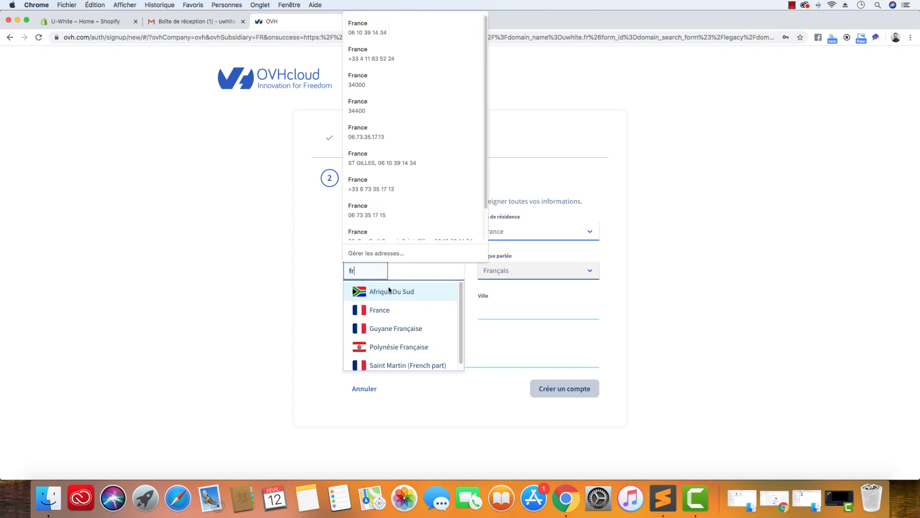
left_click(389, 307)
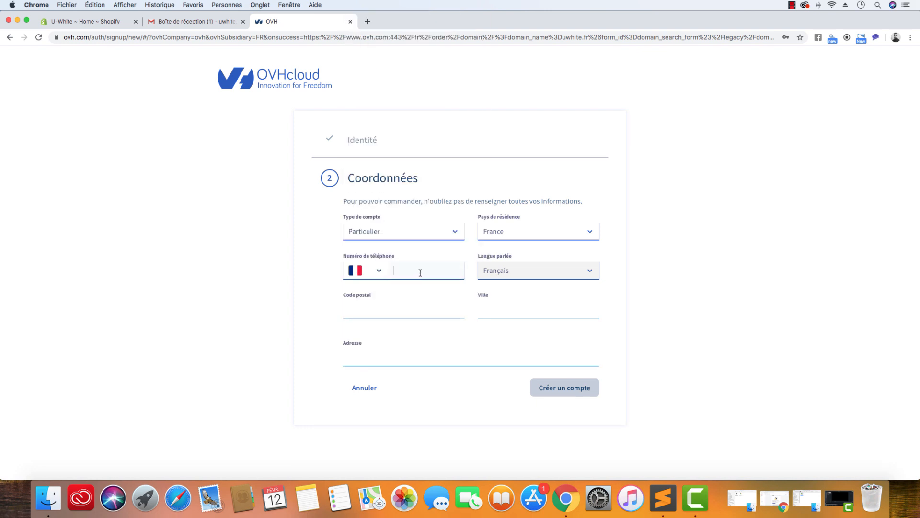
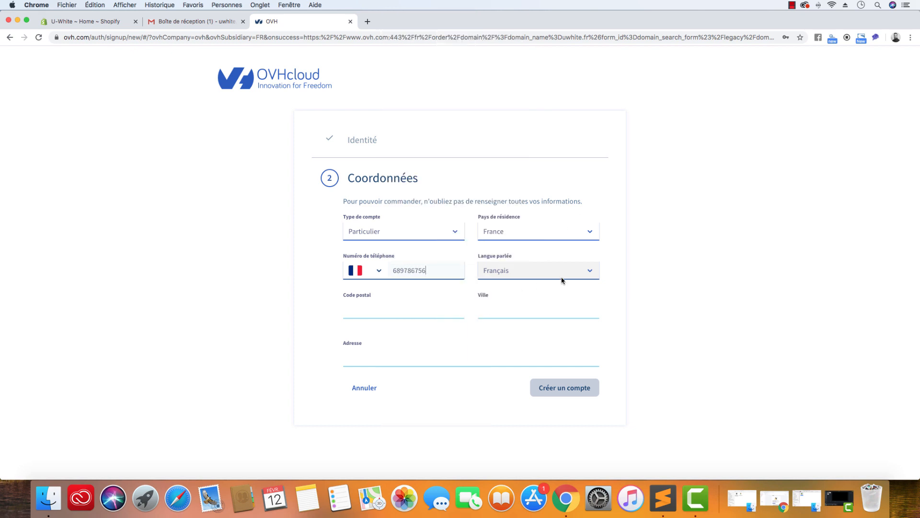
Fill in the account holder's postal code and city of residence in the contact details
left_click(457, 311)
type("34000")
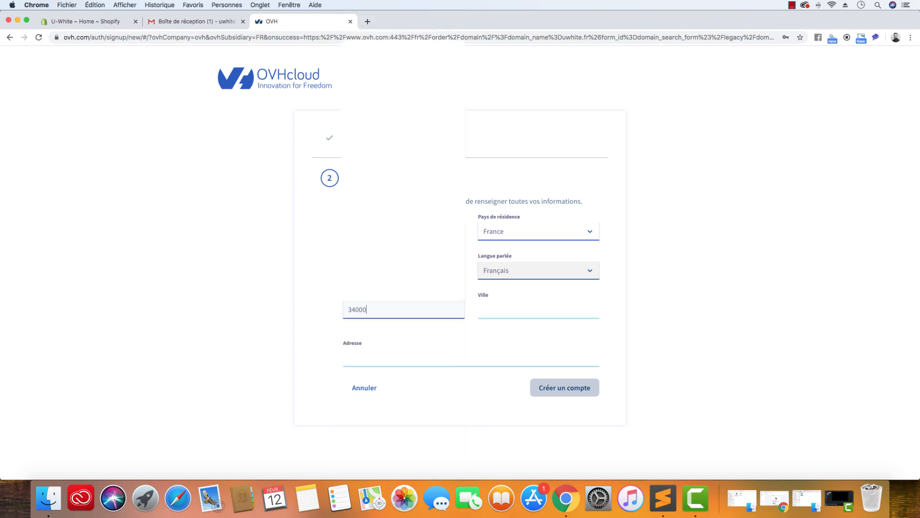
key("Tab")
type("Montpellier")
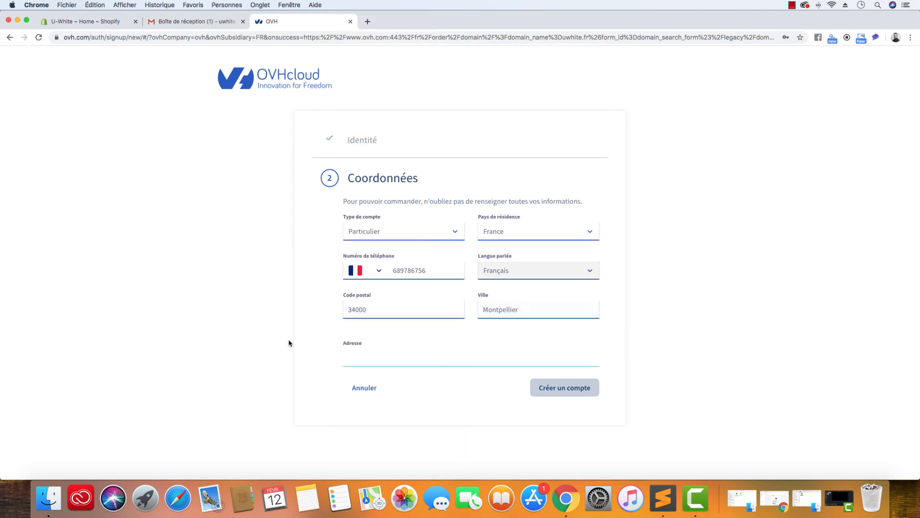
Enter the account holder's street address and create the OVHcloud account
left_click(367, 357)
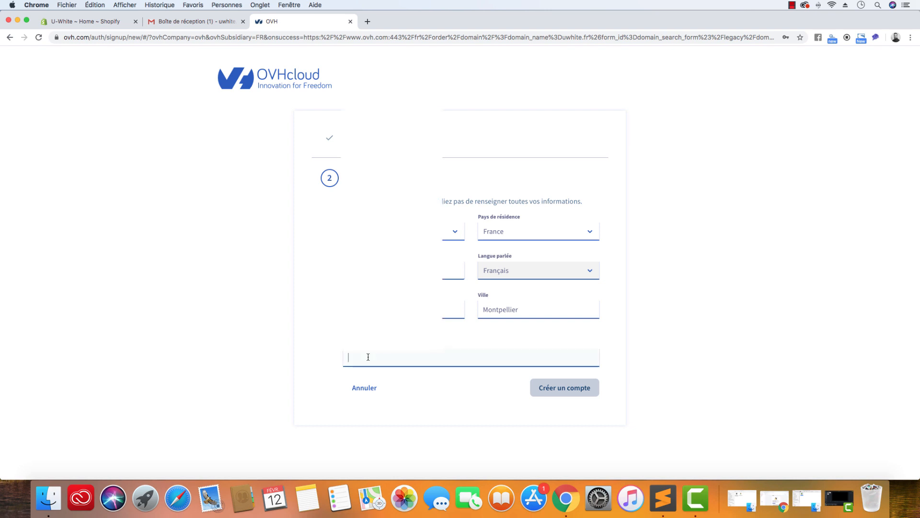
type("46")
key("BackSpace")
key("BackSpace")
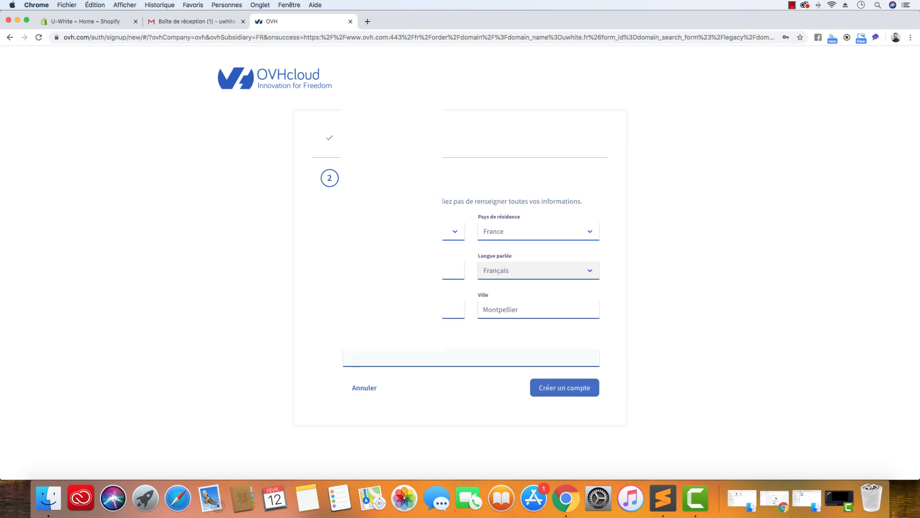
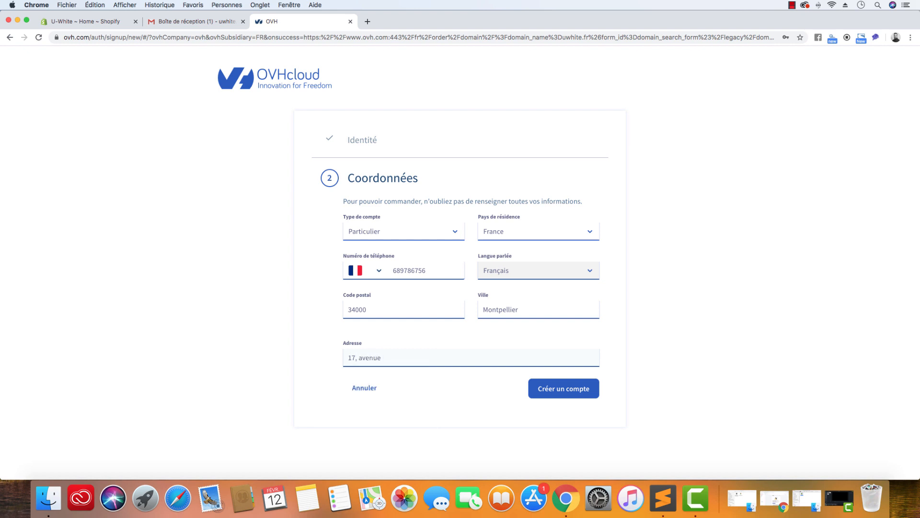
left_click(570, 397)
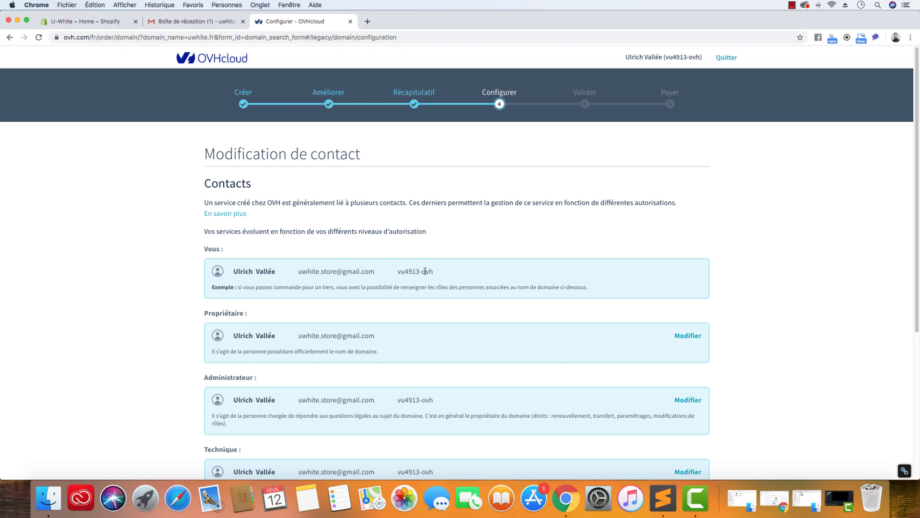
Try the custom DNS servers option, set it back to Serveur DNS par défaut, and continue the order with the proposed contacts
left_click_drag(376, 272, 298, 271)
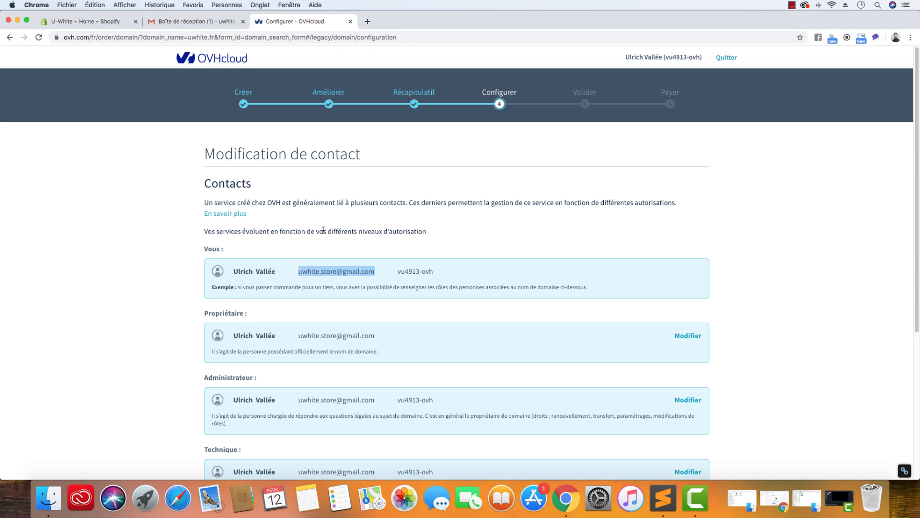
scroll(440, 263, "down", 5)
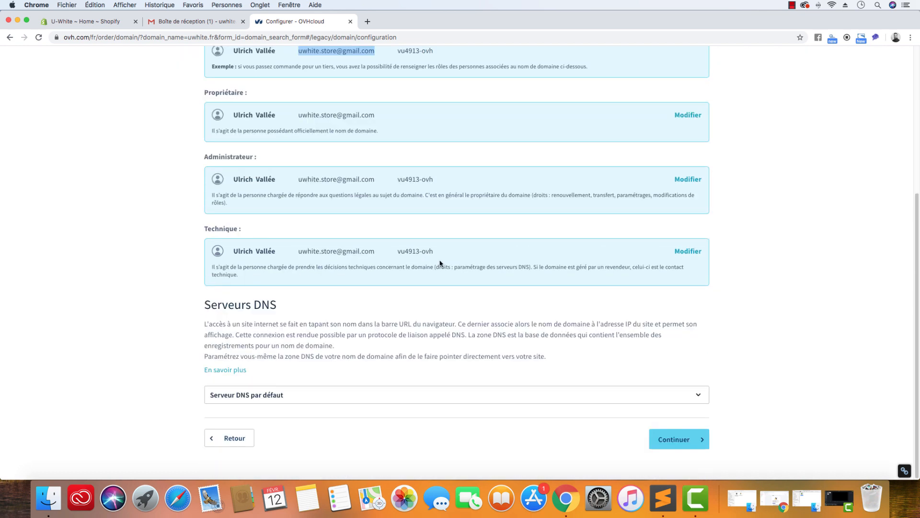
left_click(265, 395)
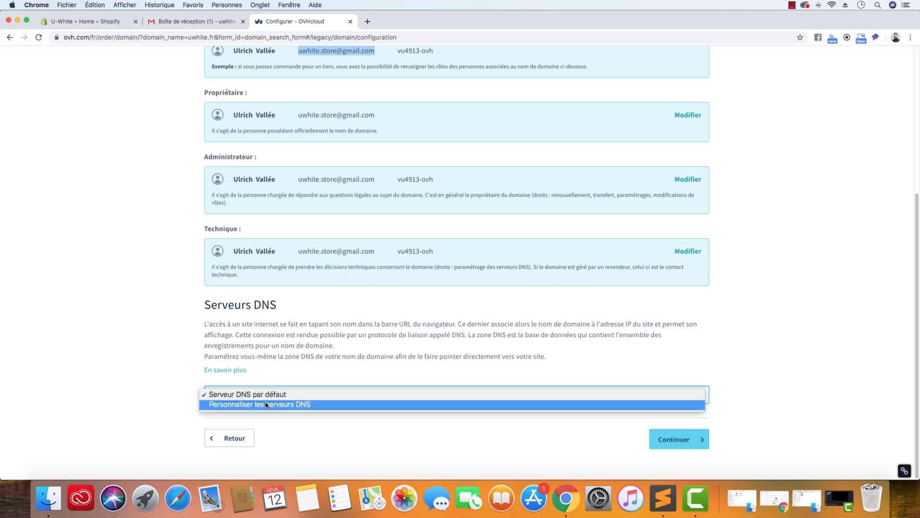
left_click(236, 394)
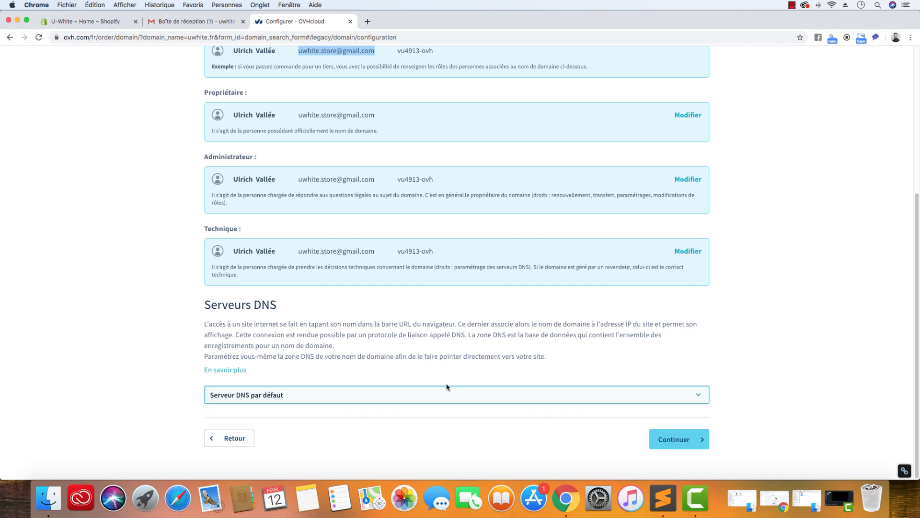
left_click(444, 396)
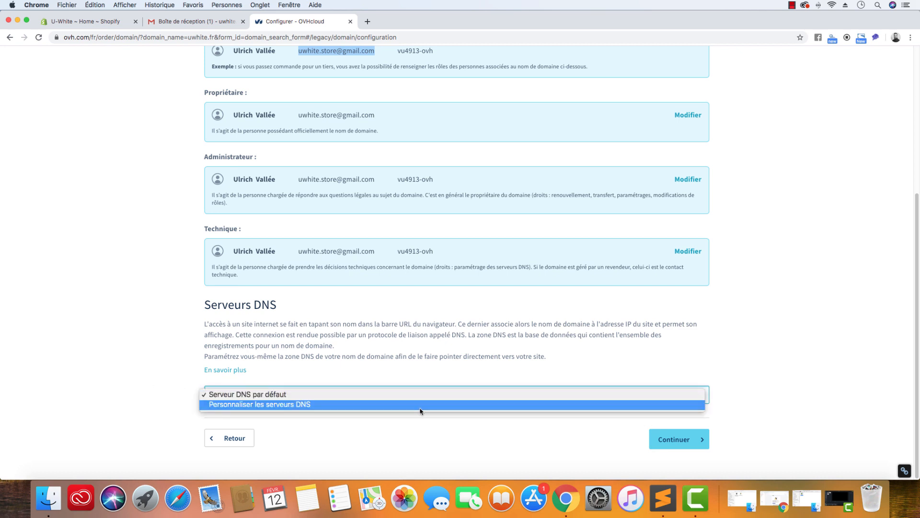
left_click(420, 411)
left_click(426, 400)
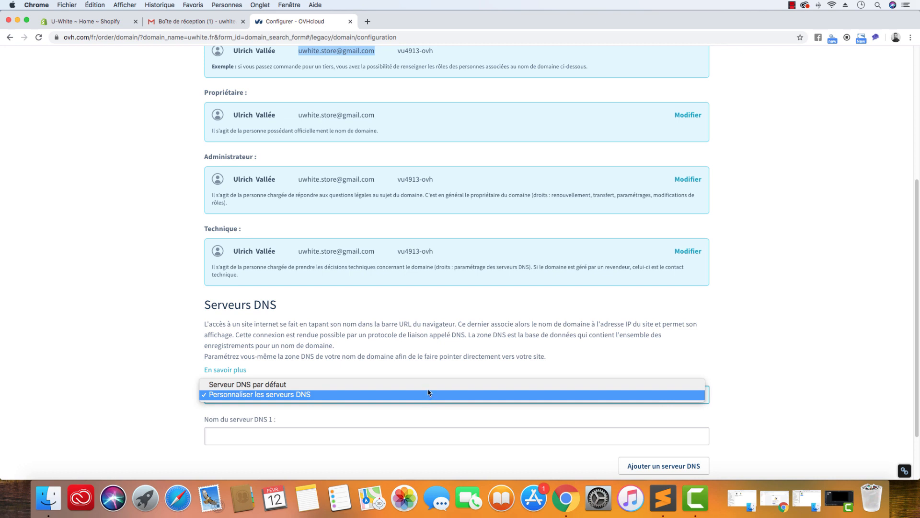
left_click(434, 386)
left_click(685, 444)
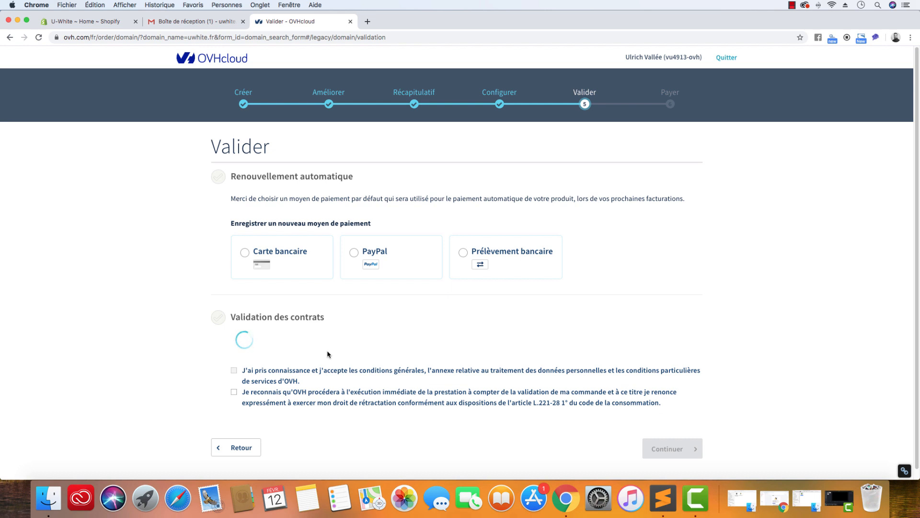
Choose PayPal as the payment method for the domain's automatic renewal
left_click(245, 253)
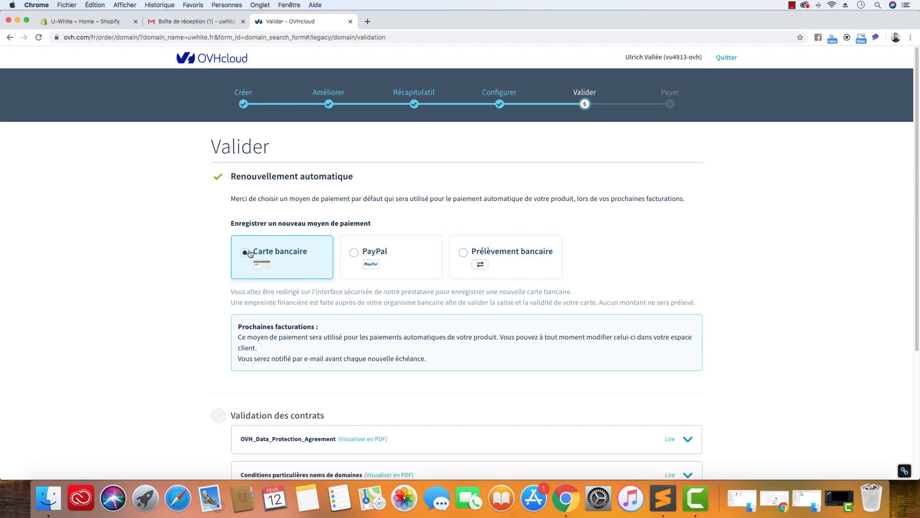
left_click(355, 252)
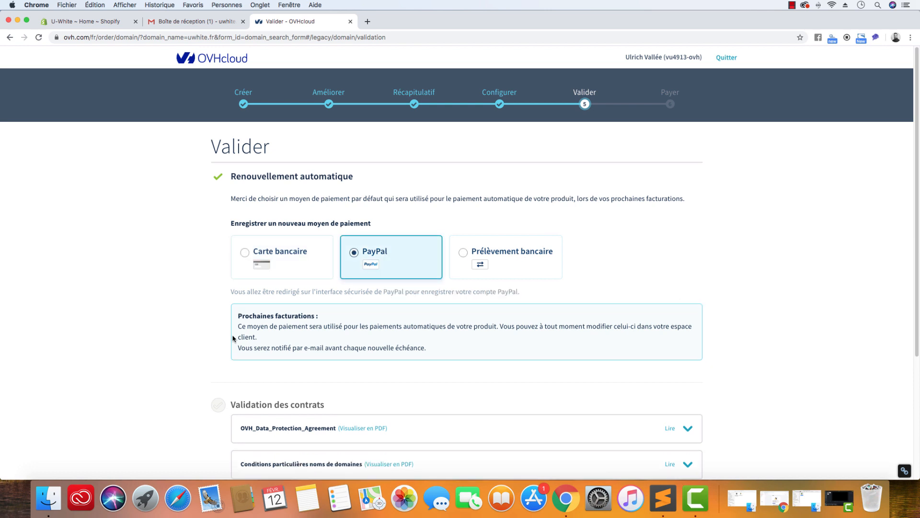
Accept the contract conditions and the withdrawal-right waiver, and continue to payment through the PayPal login
scroll(187, 341, "down", 5)
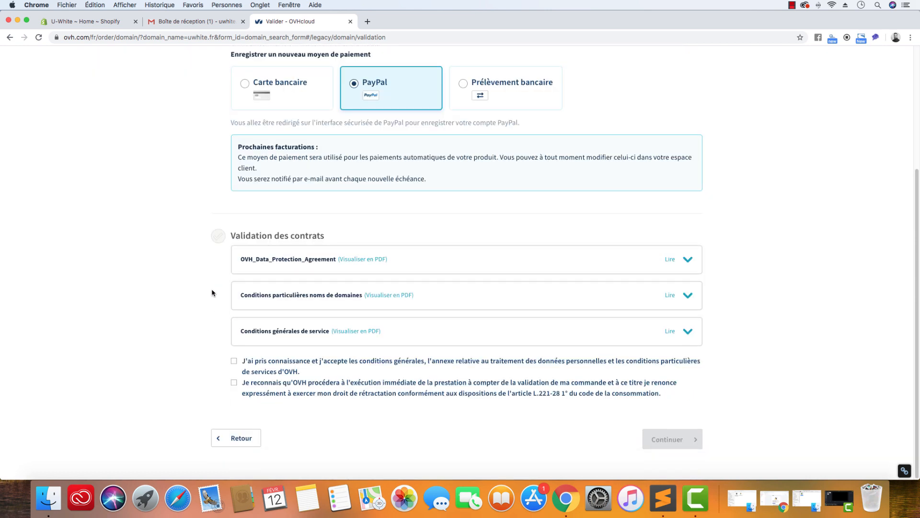
left_click(234, 361)
left_click(235, 382)
left_click(664, 437)
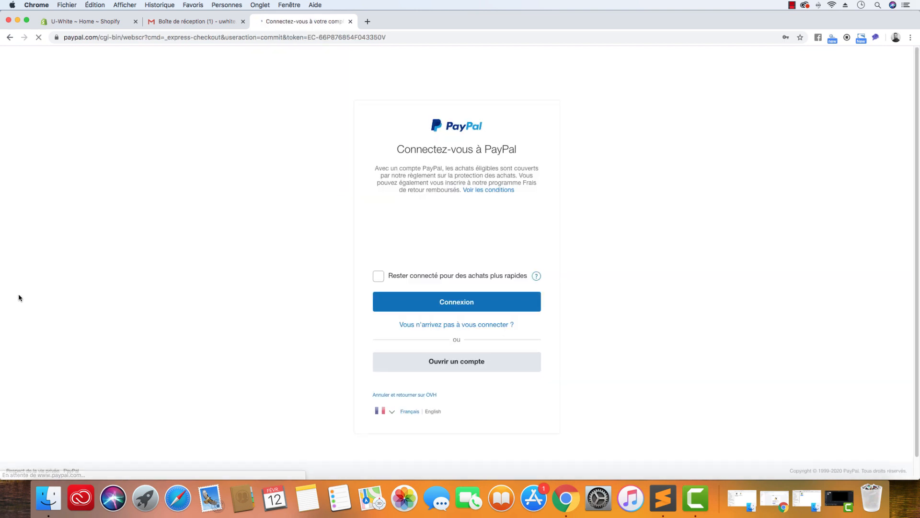
left_click(451, 309)
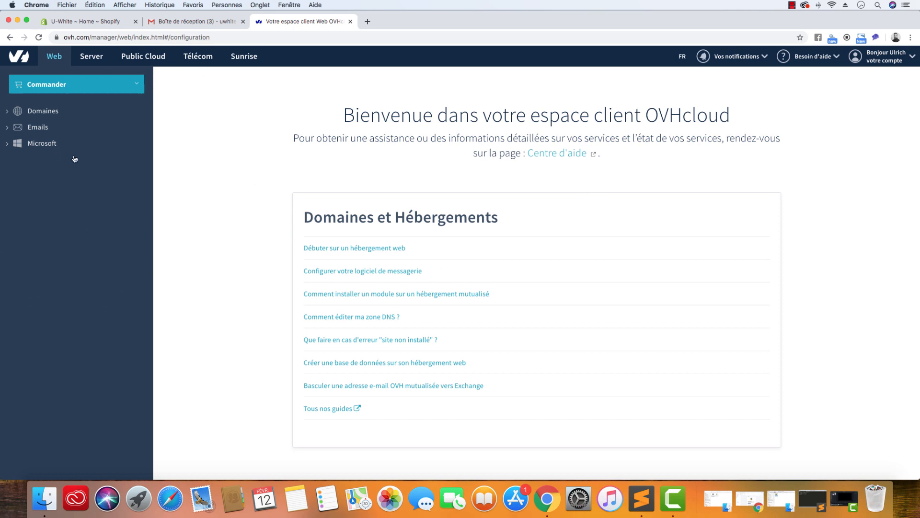
Open the management page of the domain uwhite.fr in the OVHcloud customer area
left_click(49, 115)
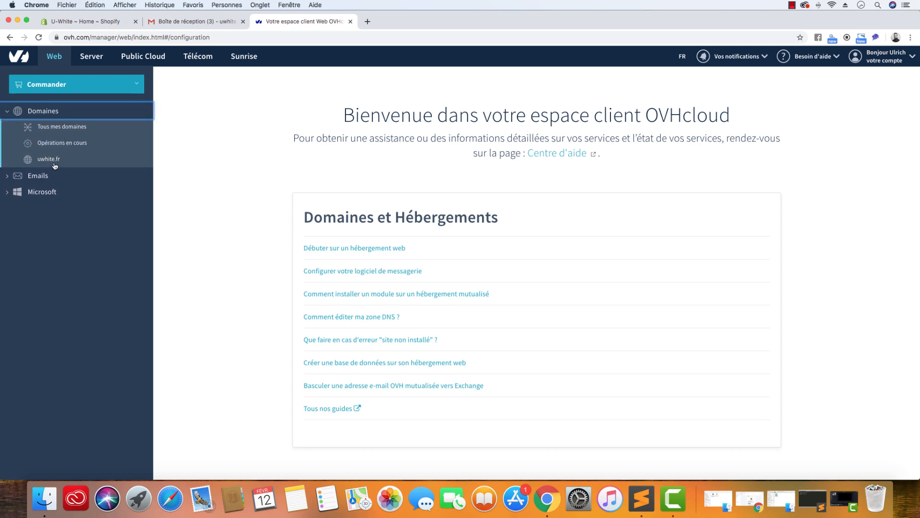
left_click(53, 161)
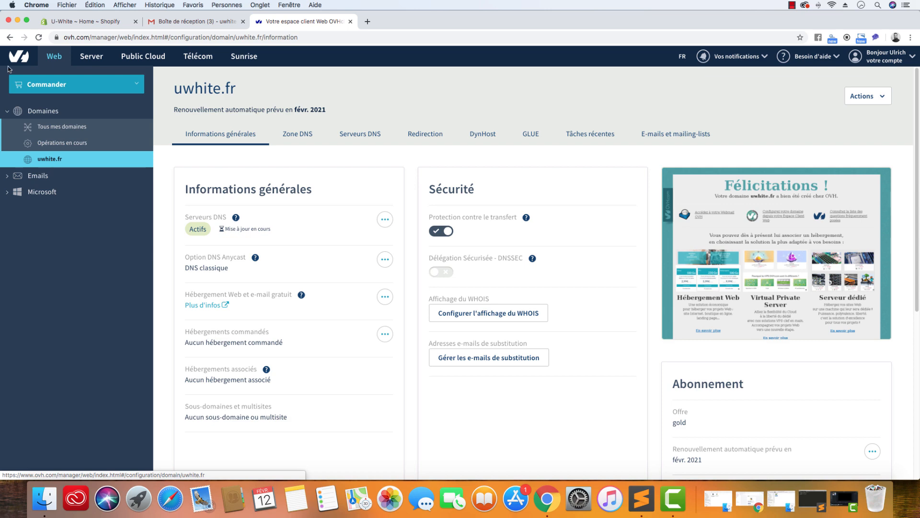
Switch to the Shopify admin and examine the store's myshopify.com address
left_click(85, 23)
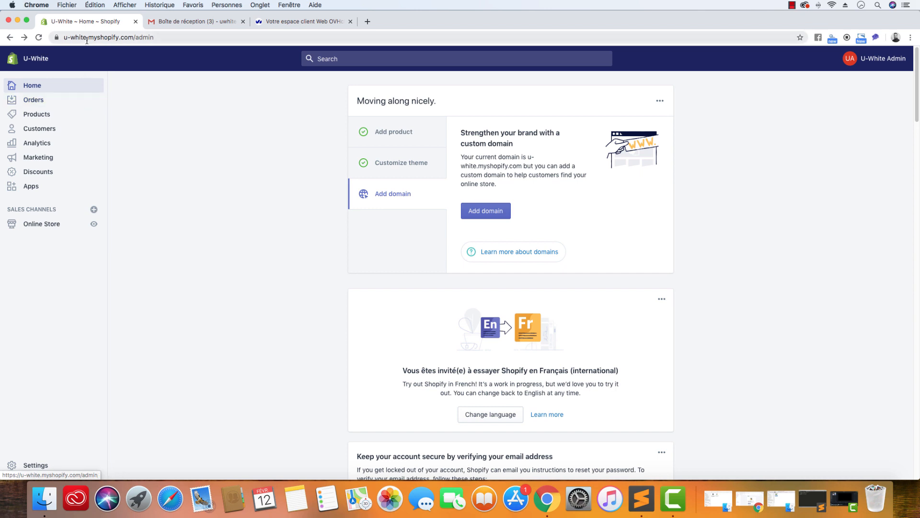
mouse_move(89, 37)
left_mouse_down()
mouse_move(135, 38)
mouse_move(87, 37)
left_mouse_up()
left_click(107, 37)
left_click(88, 37)
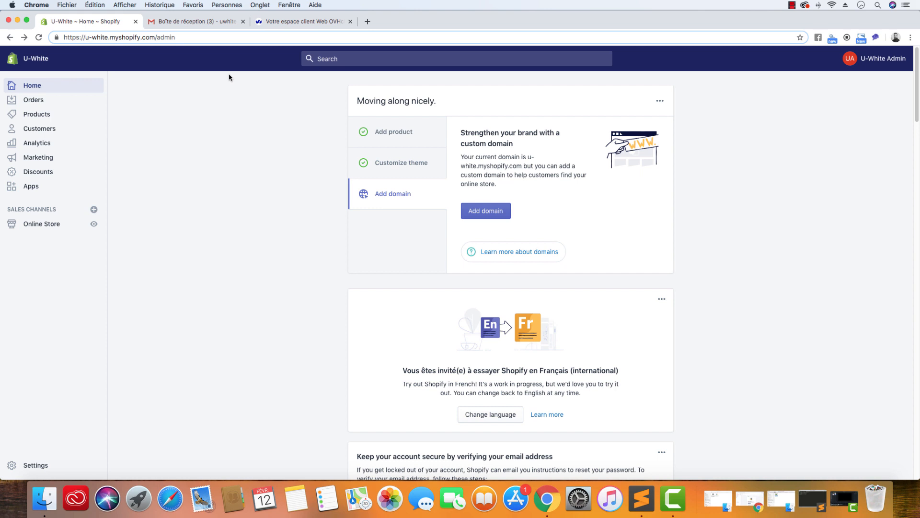
Open the DNS zone of uwhite.fr in OVHcloud and bring up the DNS notes in Sublime Text beside it
left_click(305, 22)
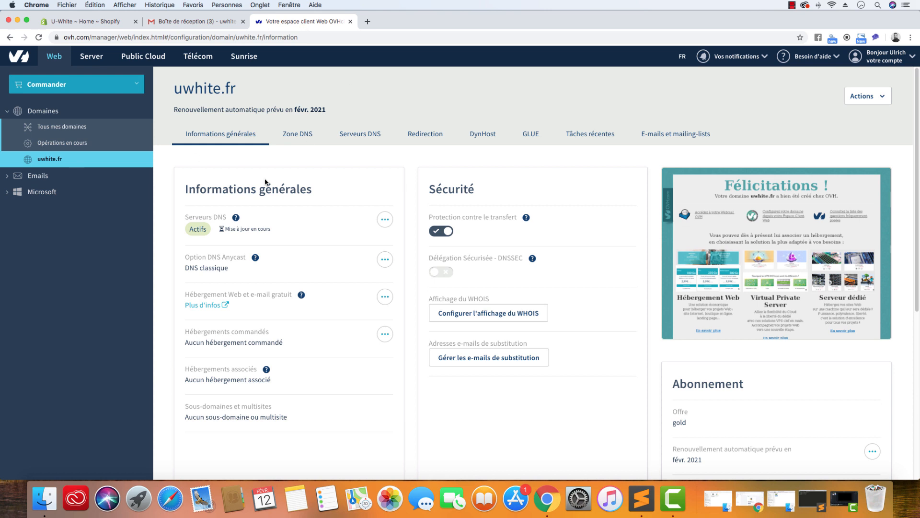
left_click(308, 137)
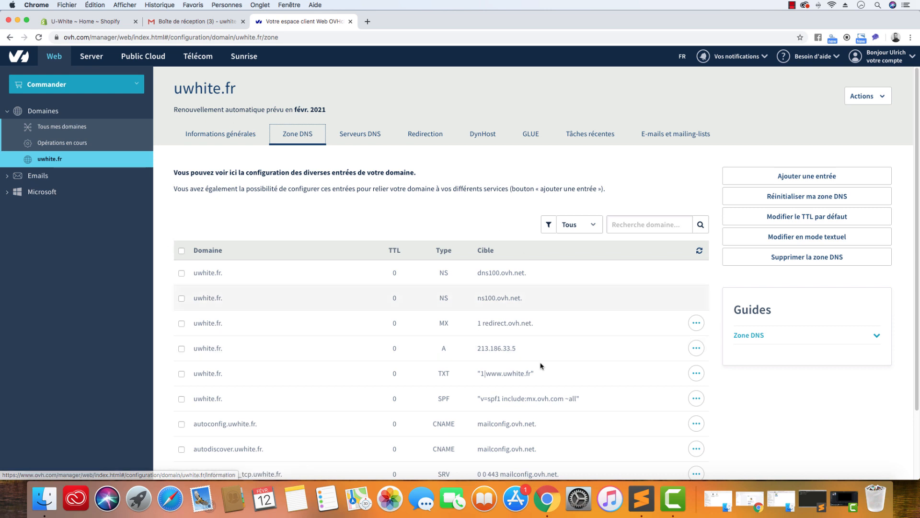
left_click(644, 500)
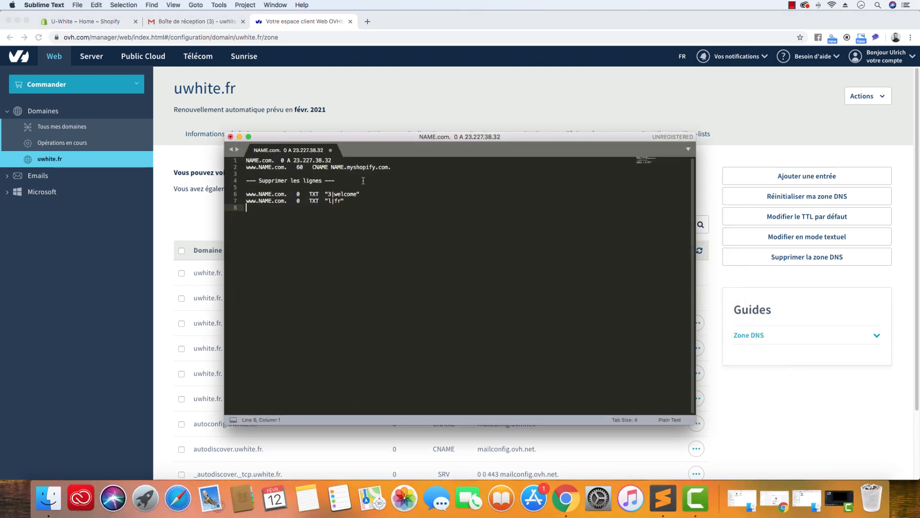
left_click_drag(365, 215, 246, 159)
left_click(328, 226)
left_click_drag(390, 137, 697, 121)
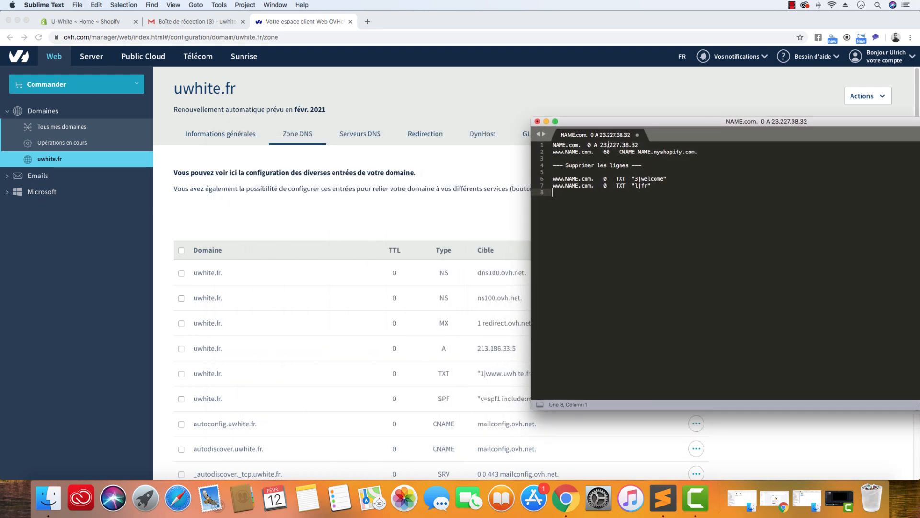
Copy the IP address 23.227.38.32 from the A record line of the notes and return to the DNS zone
left_click(577, 145)
left_click_drag(639, 145, 600, 144)
right_click(600, 145)
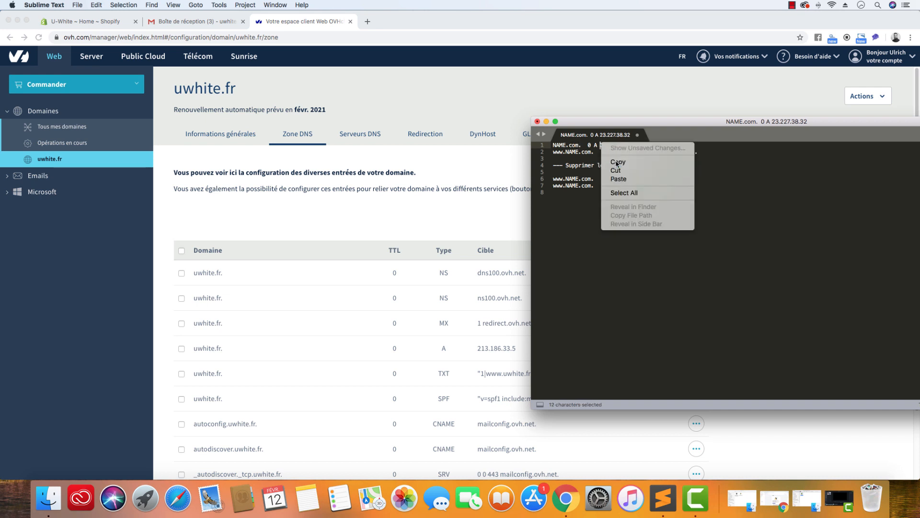
left_click(618, 162)
left_click(418, 111)
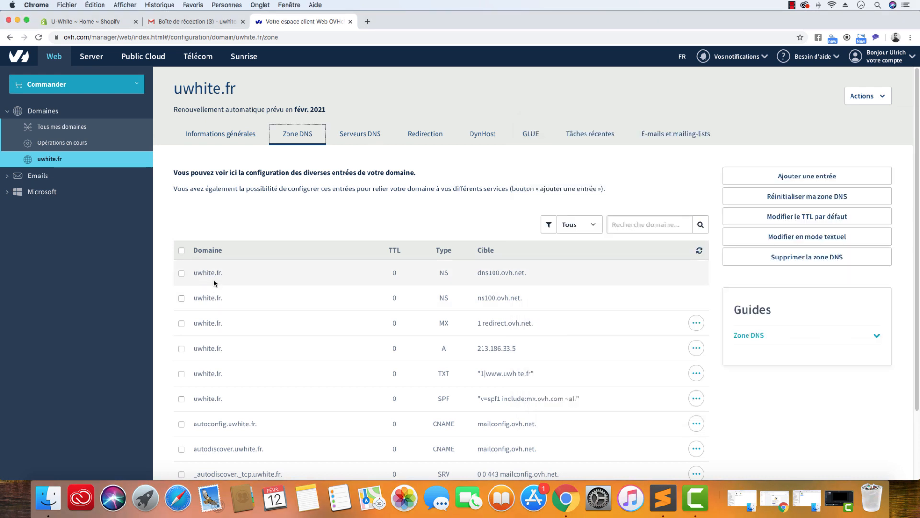
Check the record type on the first line of the Sublime Text notes against the DNS zone entries
left_click(663, 498)
left_click(477, 112)
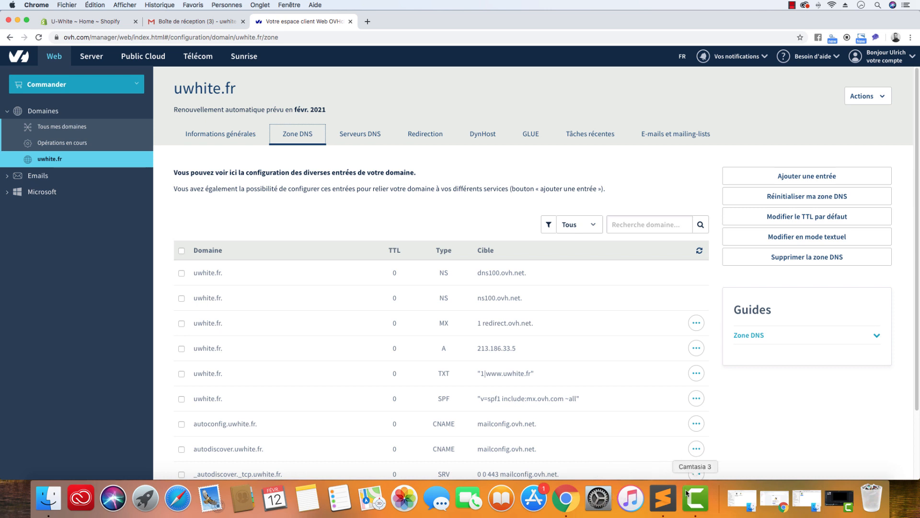
left_click(671, 499)
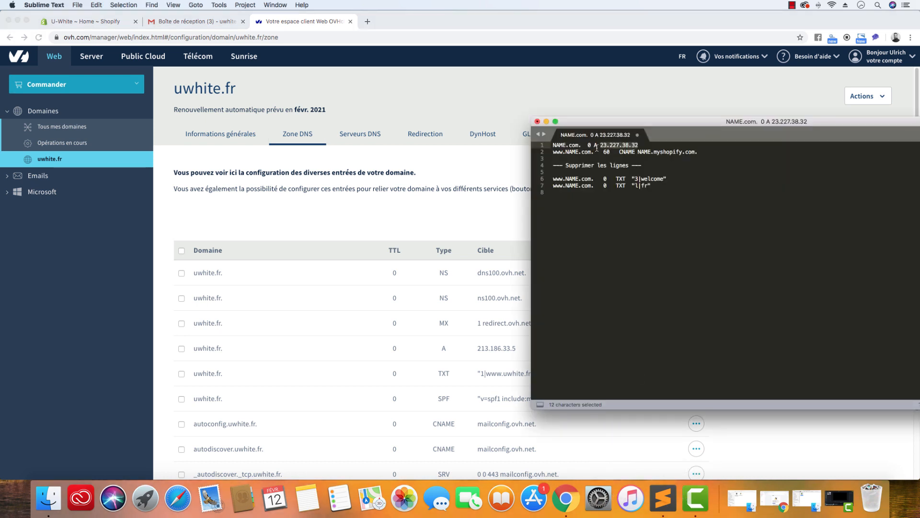
left_click_drag(595, 146, 589, 146)
left_click(493, 92)
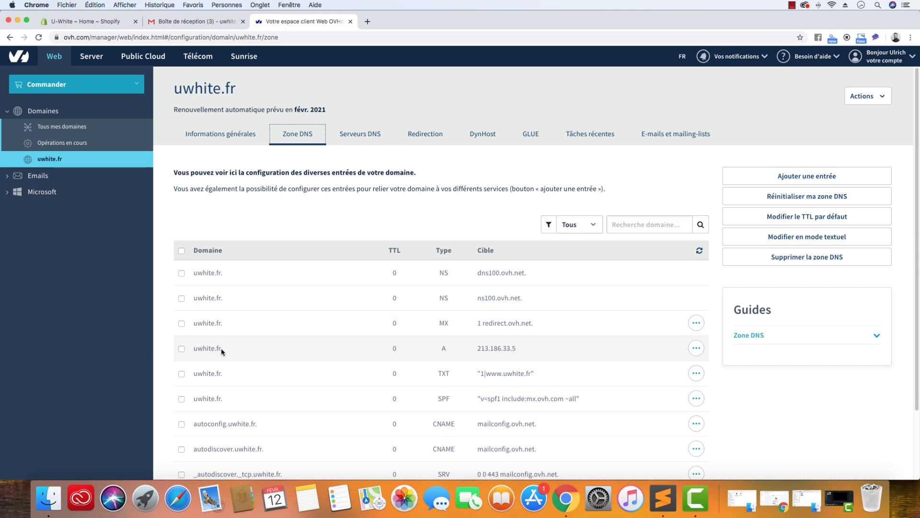
Change the target of the uwhite.fr A record to the copied IP address 23.227.38.32 and validate the modification
left_click_drag(521, 350, 477, 350)
left_click(478, 349)
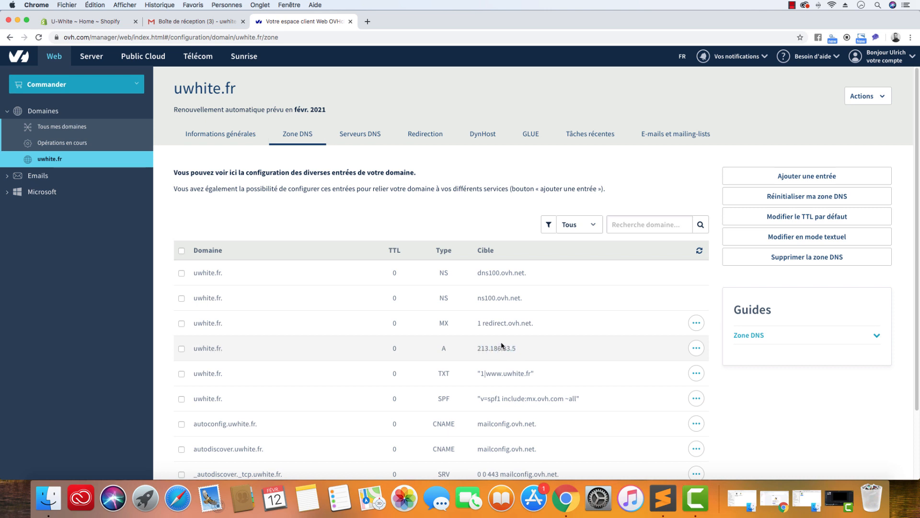
left_click(696, 348)
left_click(678, 375)
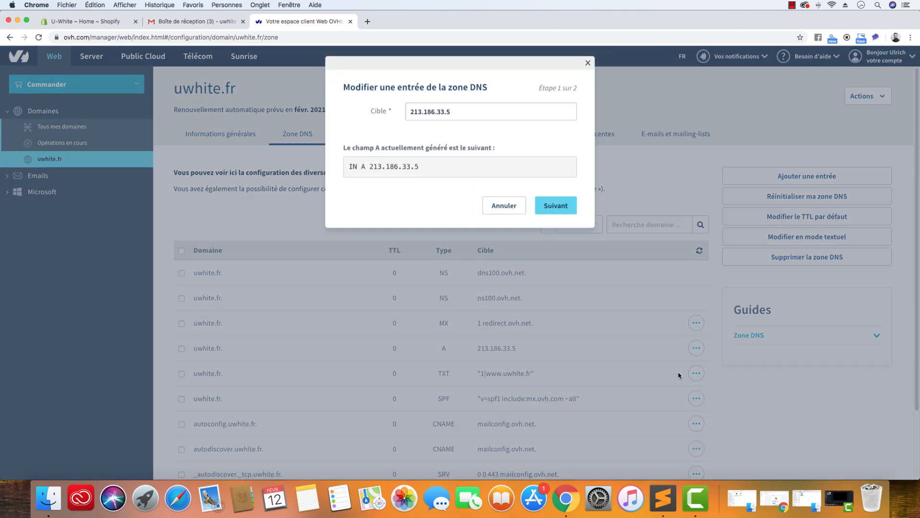
left_click_drag(453, 185, 330, 188)
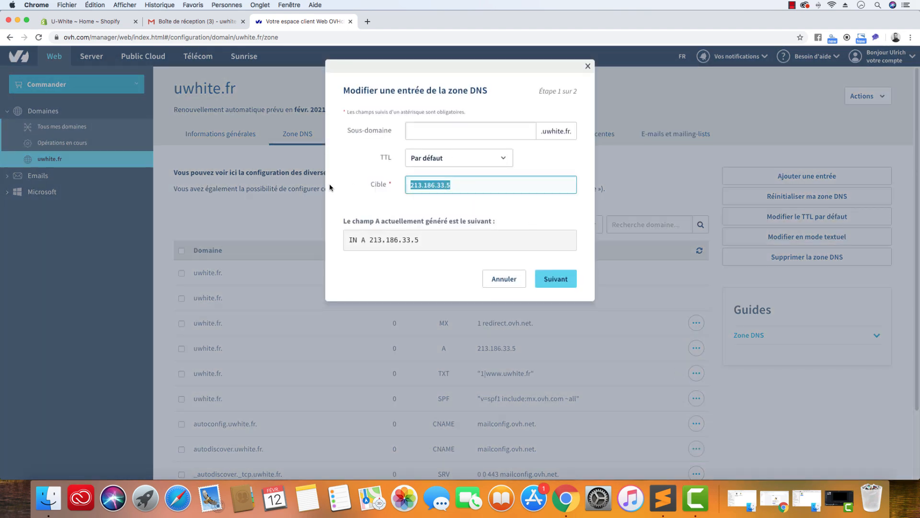
key("super+v")
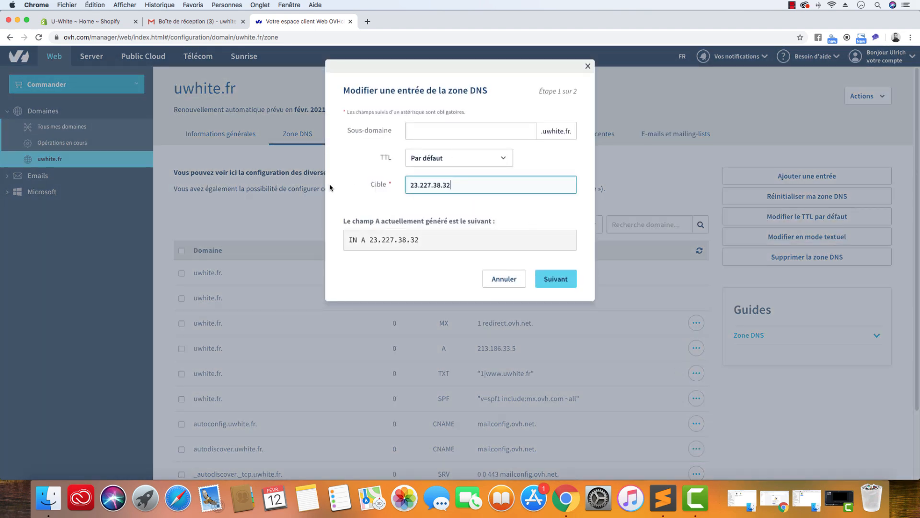
left_click(553, 282)
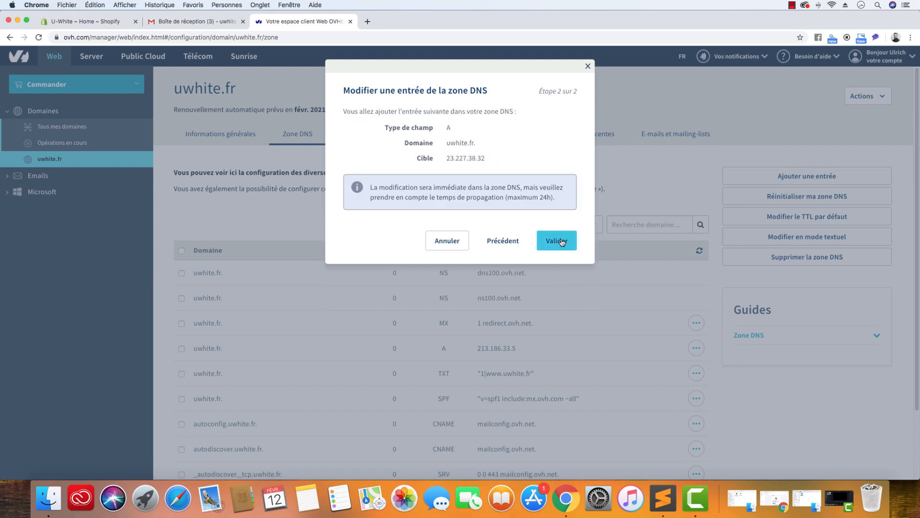
left_click(559, 242)
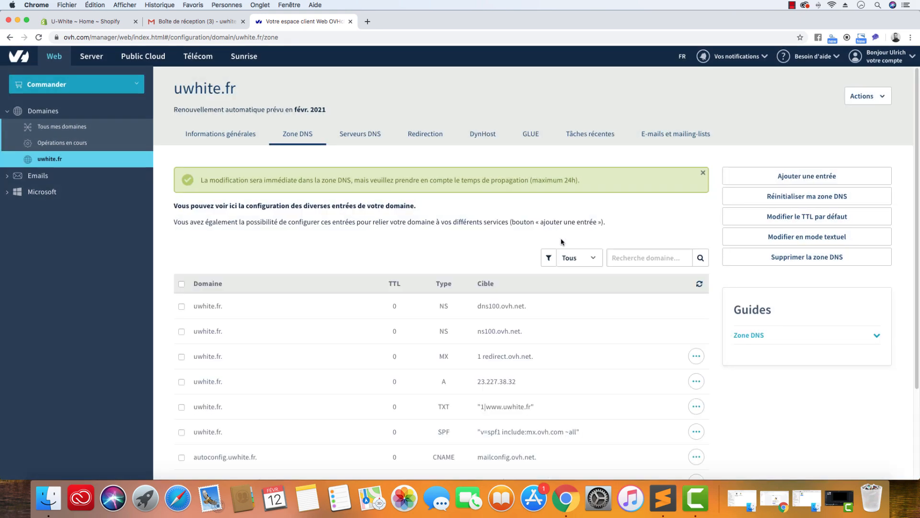
Check the CNAME target in the Sublime Text notes, copy u-white.myshopify.com from the Shopify admin address and return to the DNS zone
left_click(662, 497)
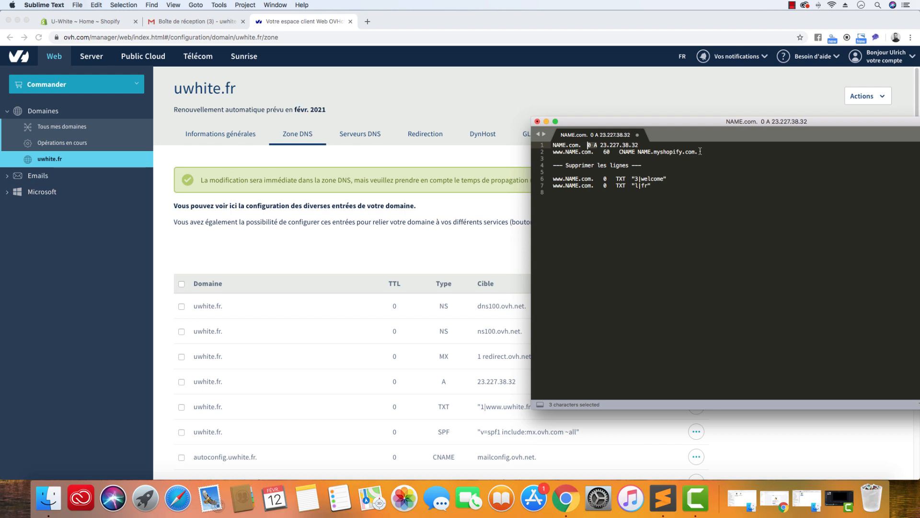
left_click_drag(700, 151, 641, 152)
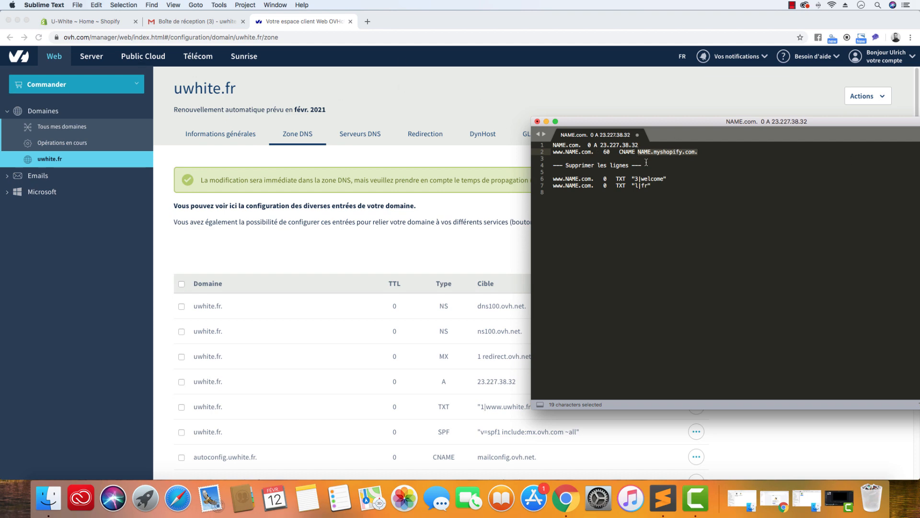
left_click(103, 21)
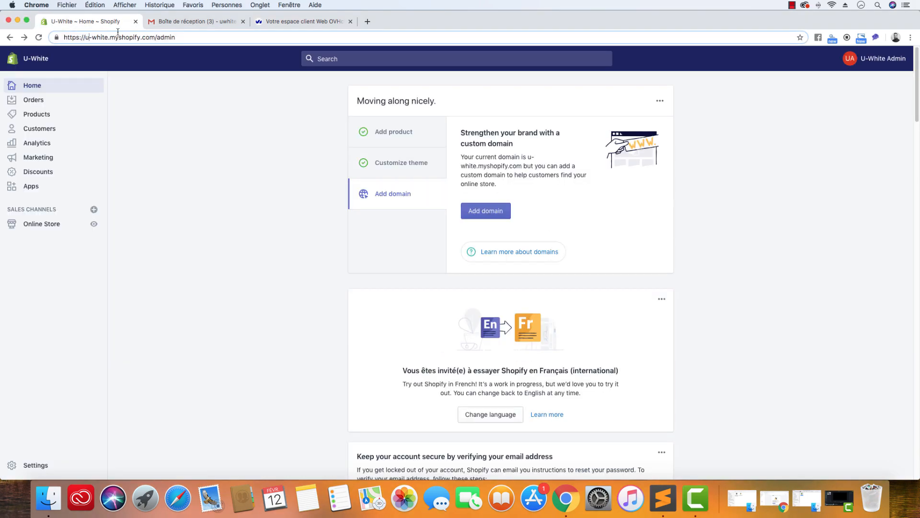
left_click_drag(153, 37, 86, 37)
key("super+c")
left_click(156, 37)
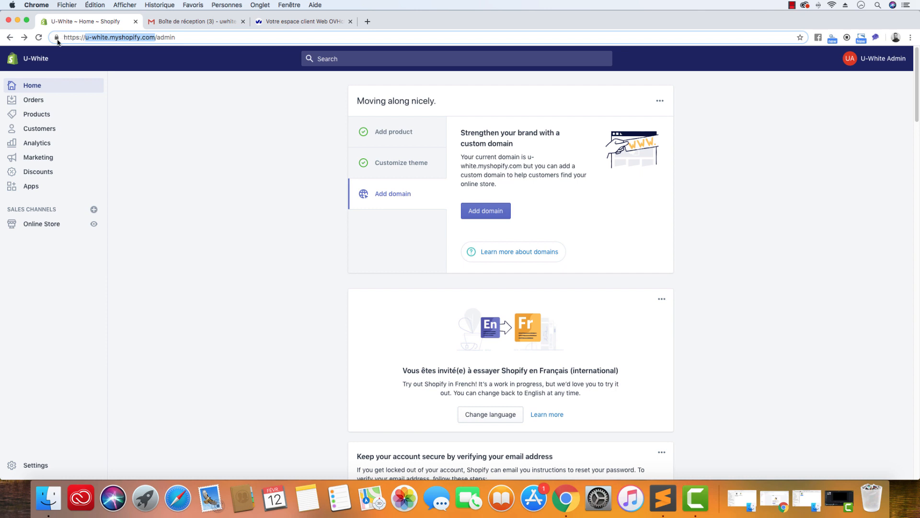
right_click(114, 37)
left_click(139, 92)
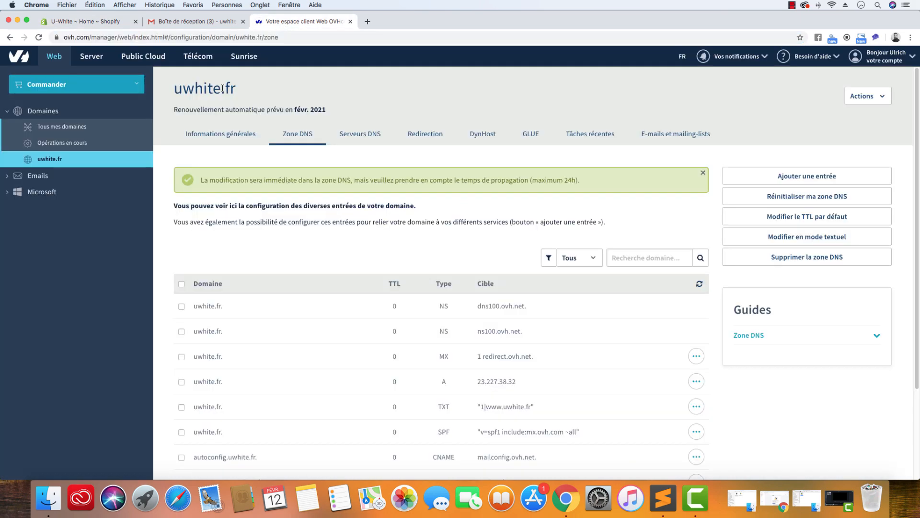
left_click(287, 21)
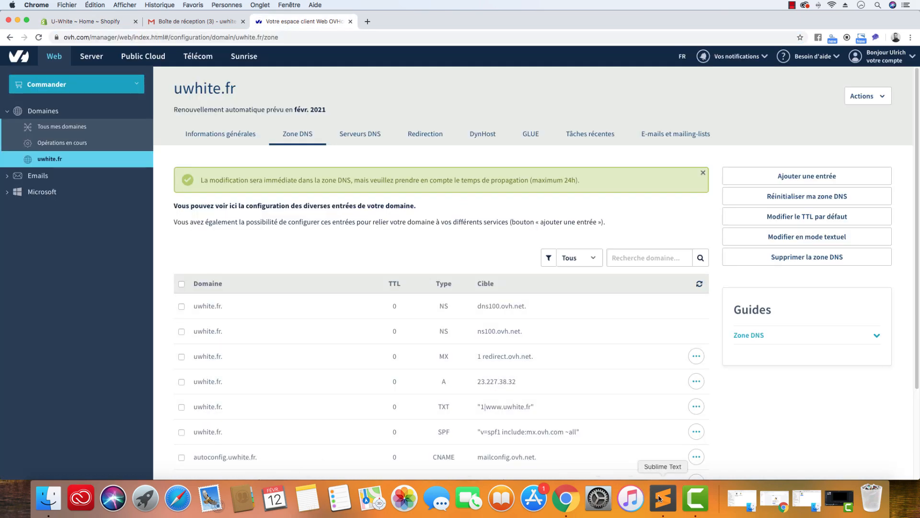
scroll(532, 379, "down", 10)
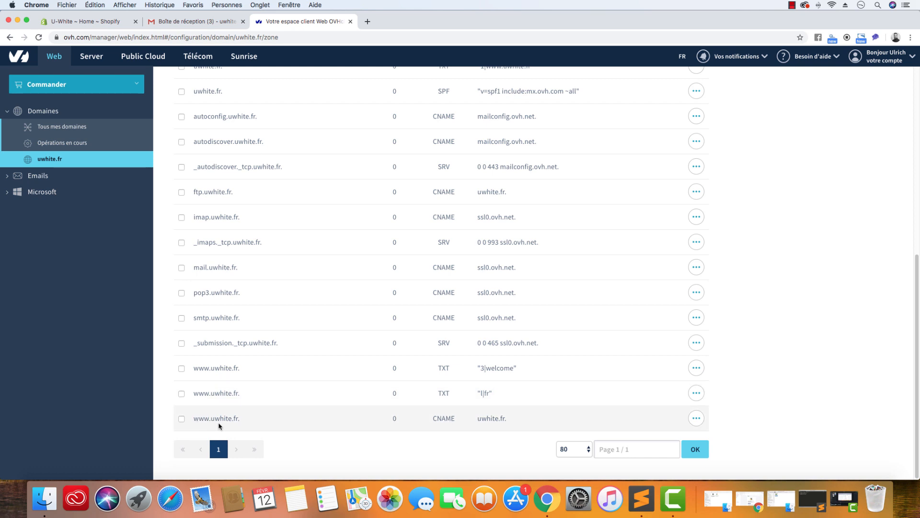
left_click(695, 418)
left_click(681, 442)
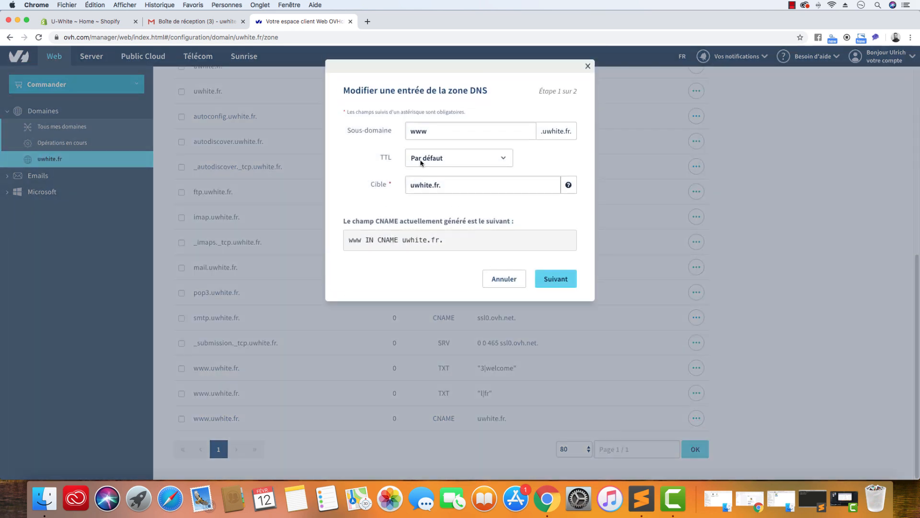
left_click(464, 158)
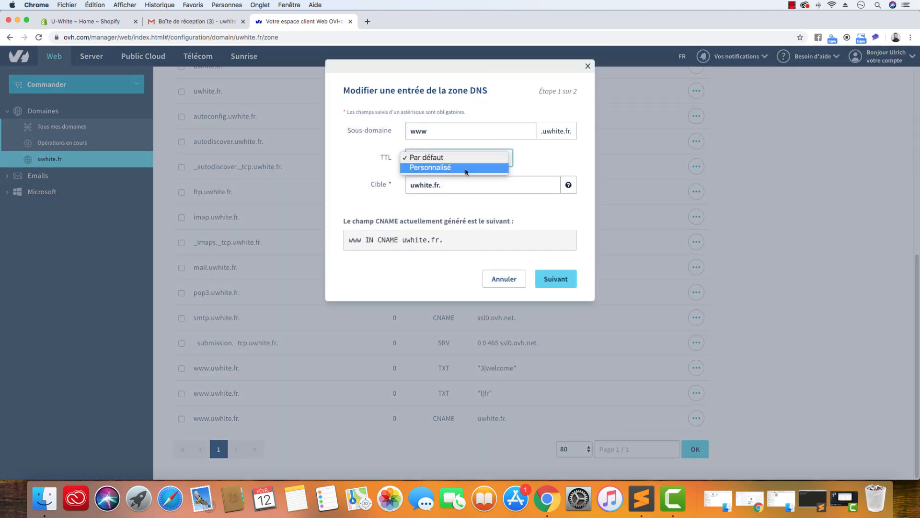
left_click(465, 168)
left_click(642, 499)
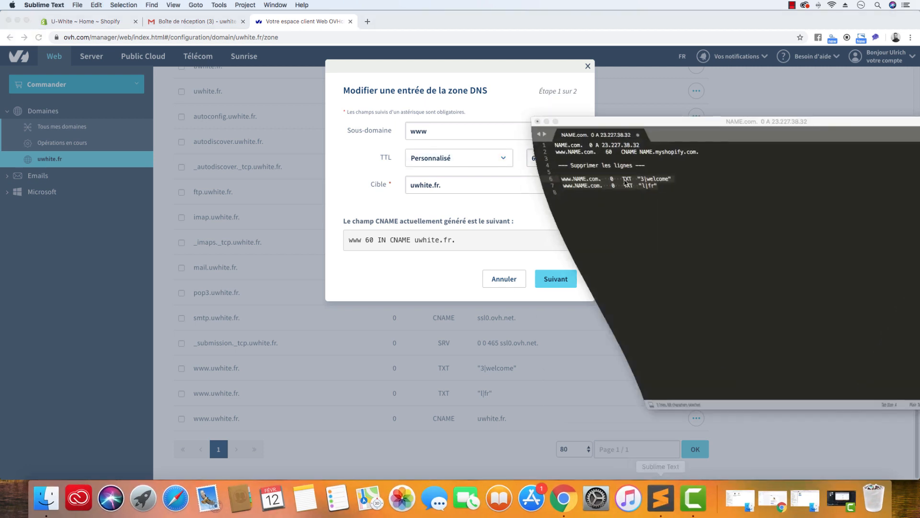
left_click_drag(581, 146, 521, 144)
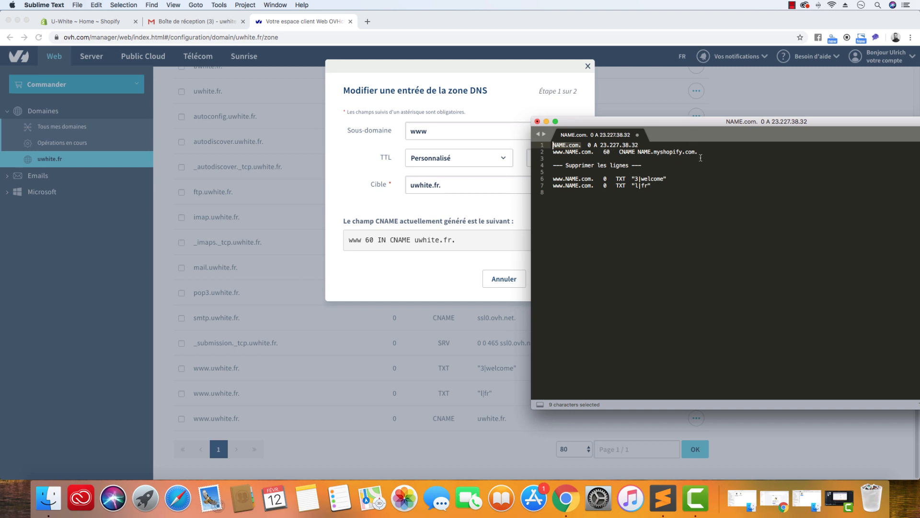
left_click(552, 105)
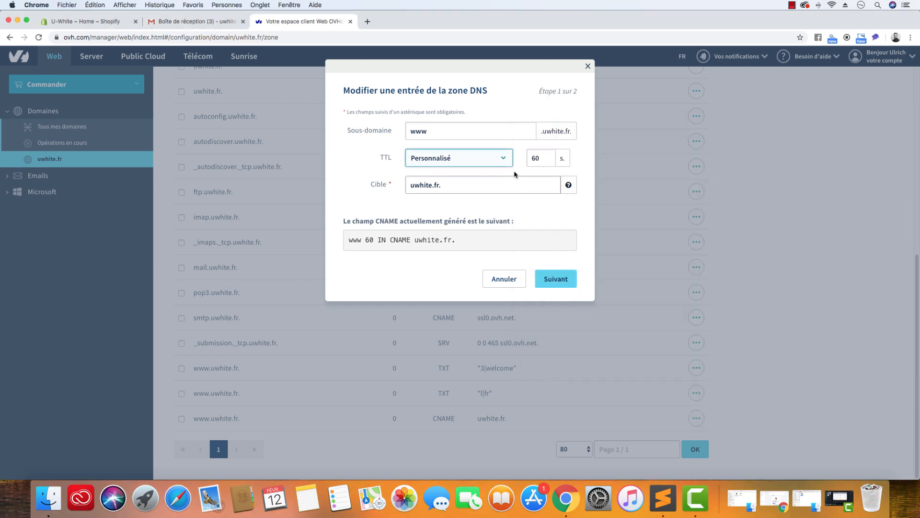
Try to replace the www CNAME entry's target with u-white.myshopify.com. and proceed to its confirmation
left_click(440, 185)
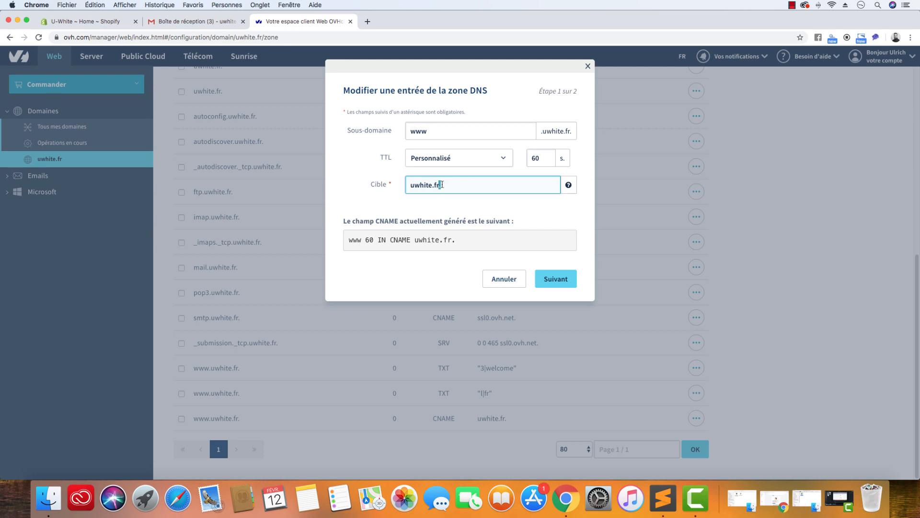
left_click_drag(439, 185, 396, 191)
key("BackSpace")
key("super+v")
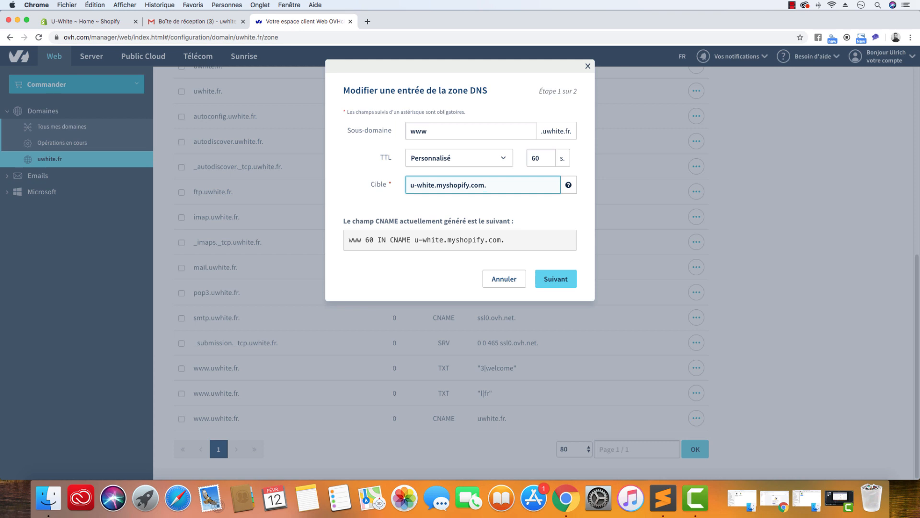
left_click(551, 281)
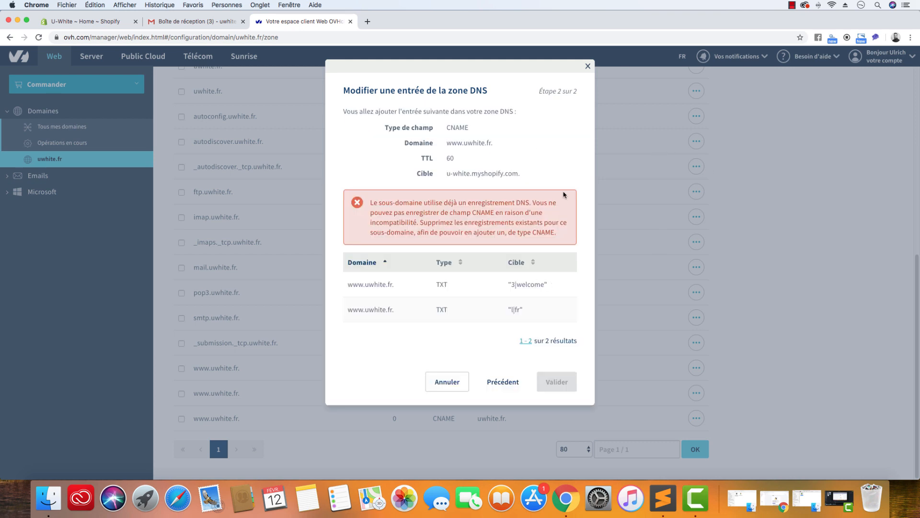
Check which www TXT lines the Sublime Text notes say to delete, and cancel the pending CNAME modification
left_click(666, 503)
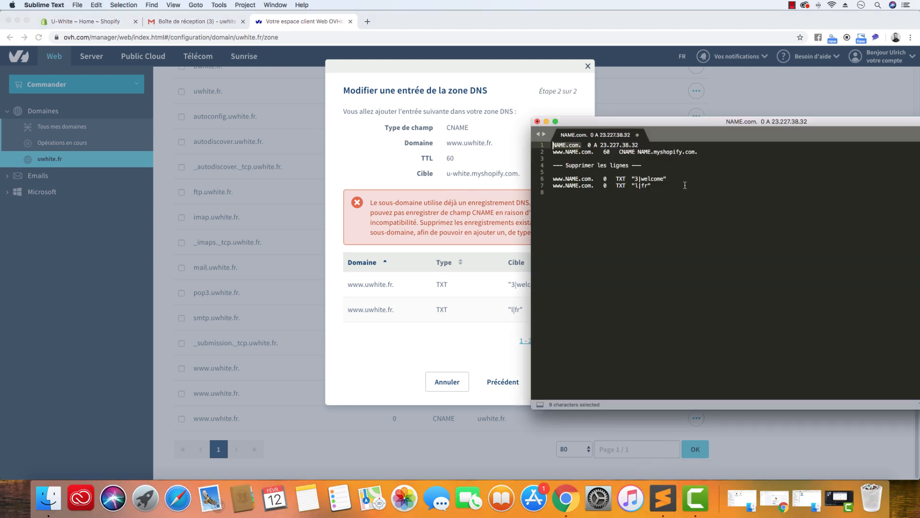
left_click_drag(685, 186, 551, 178)
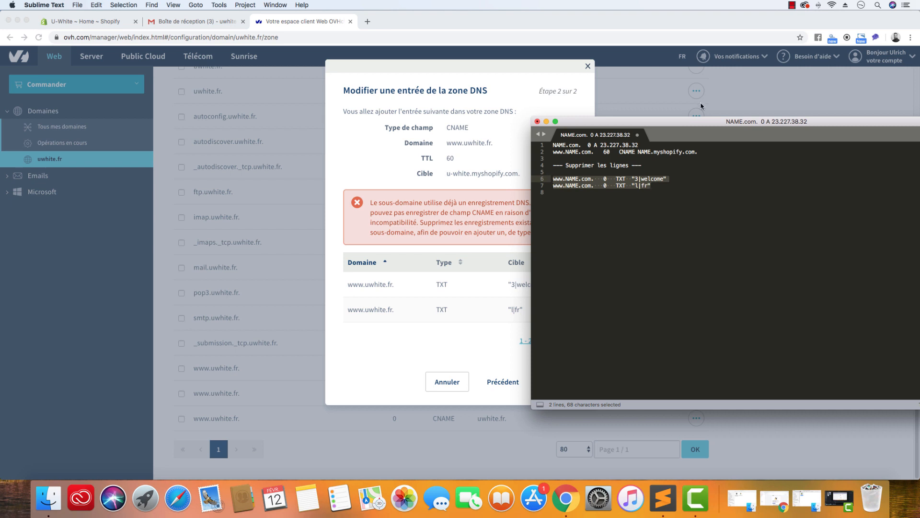
left_click(546, 121)
left_click(467, 394)
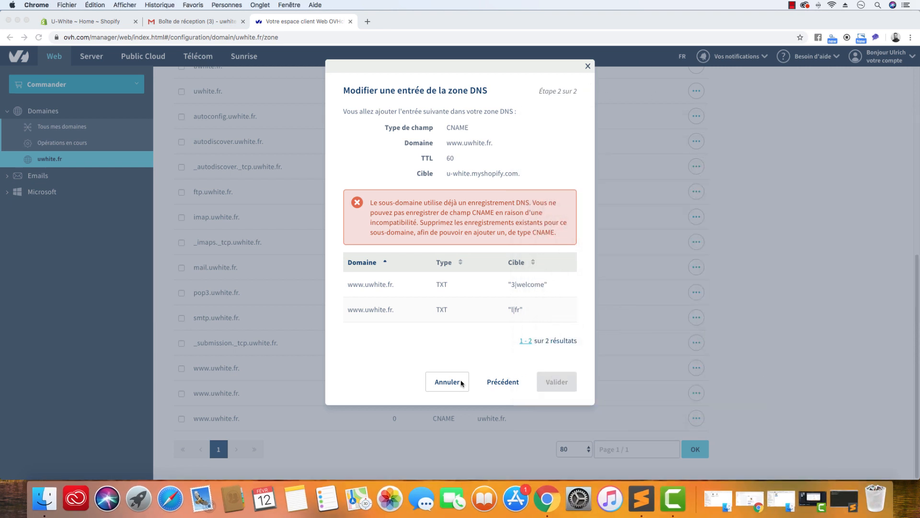
left_click(461, 381)
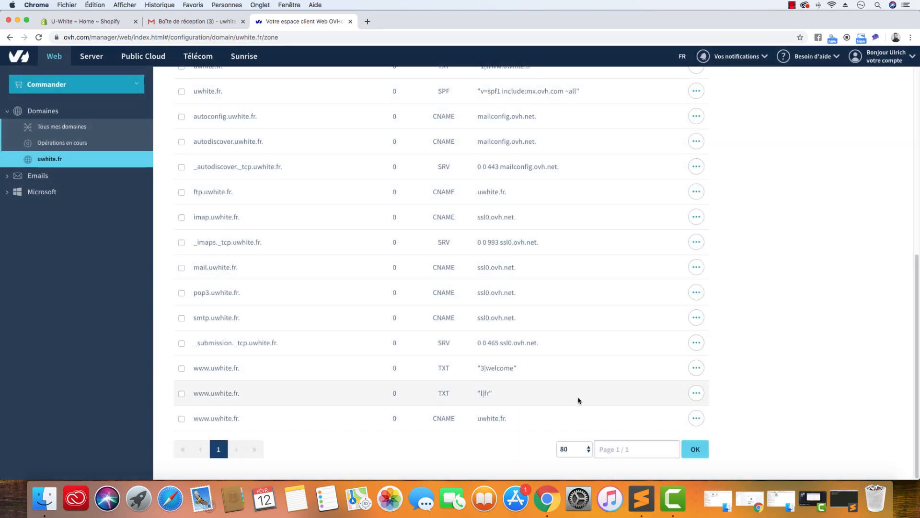
left_click(696, 367)
left_click(684, 415)
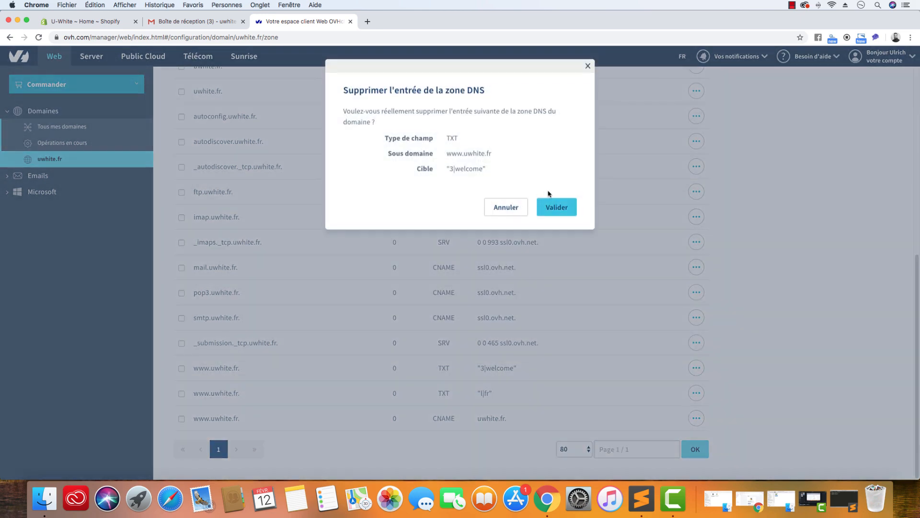
left_click(558, 207)
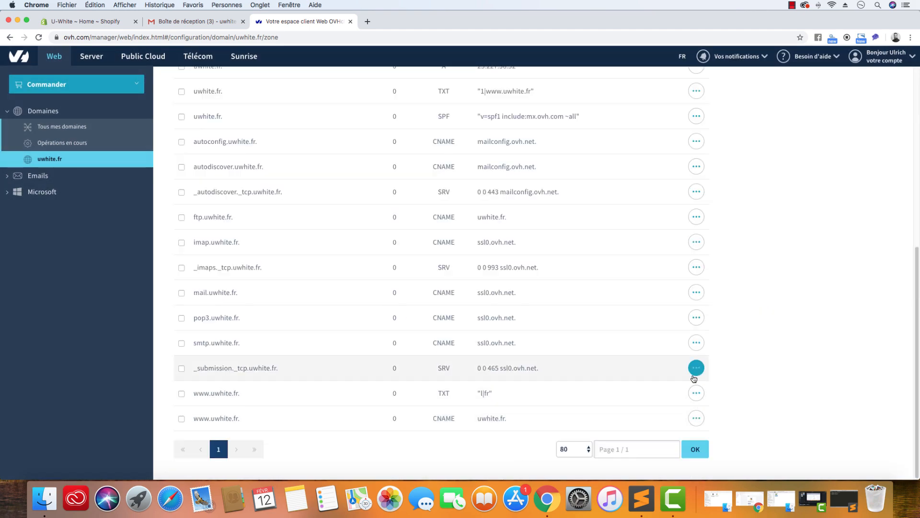
left_click(696, 393)
left_click(686, 437)
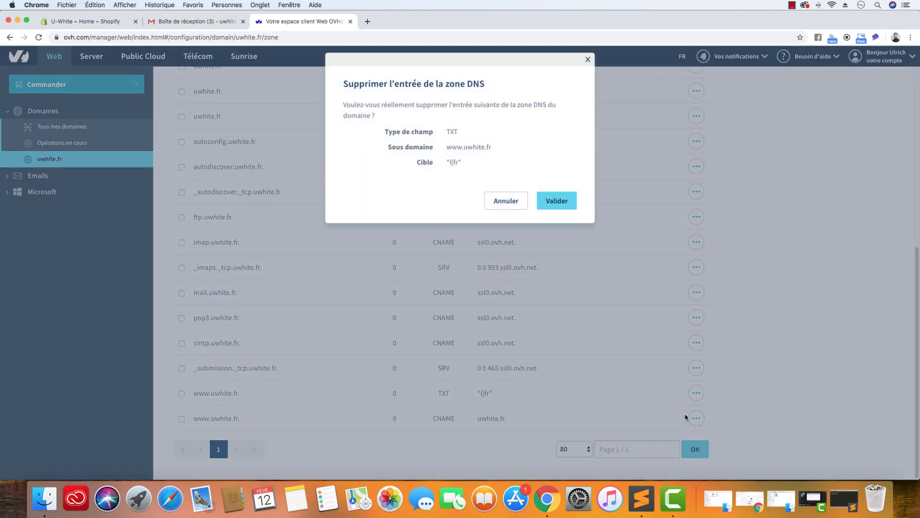
left_click(558, 203)
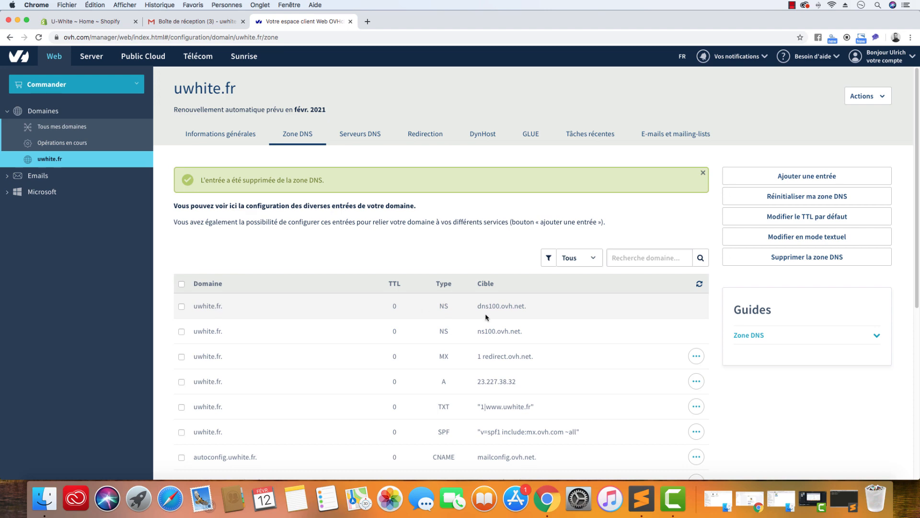
scroll(484, 316, "down", 6)
left_click(694, 419)
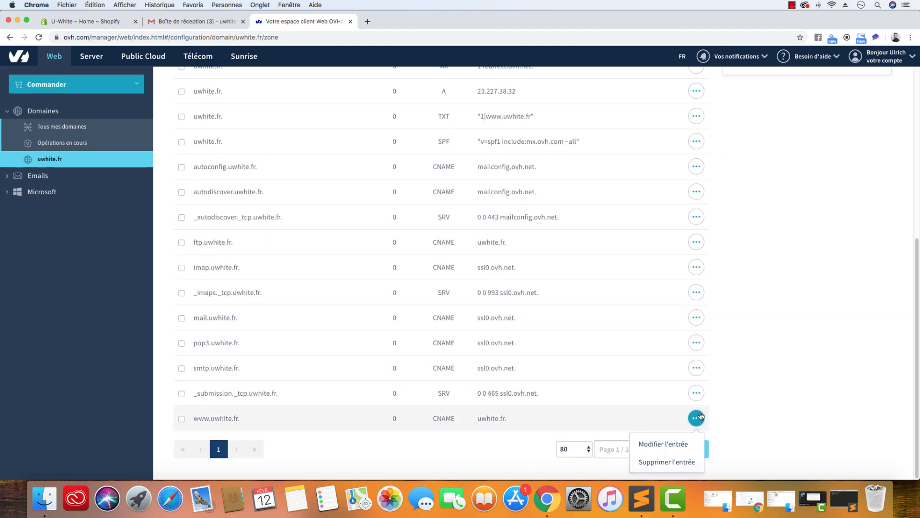
left_click(687, 444)
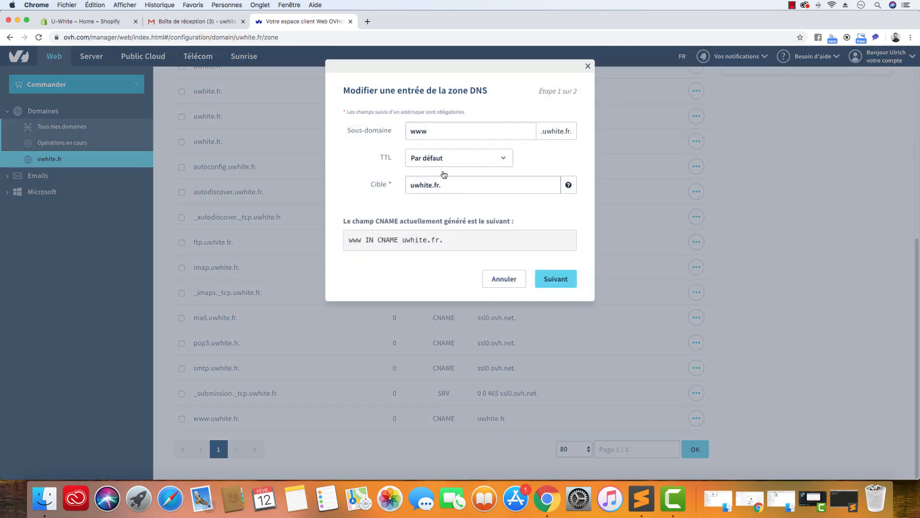
left_click(500, 150)
left_click(485, 167)
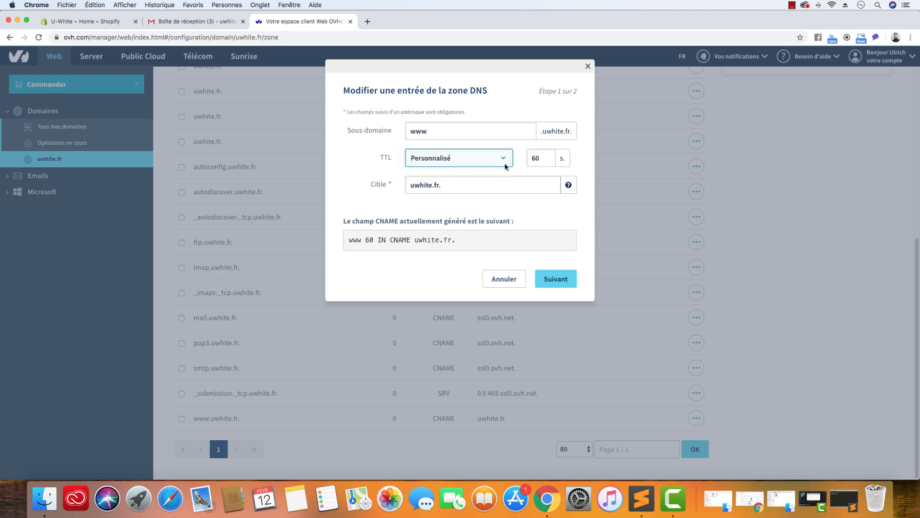
Replace the www CNAME entry's target with u-white.myshopify.com. including the final dot, and validate the modification
left_click(438, 186)
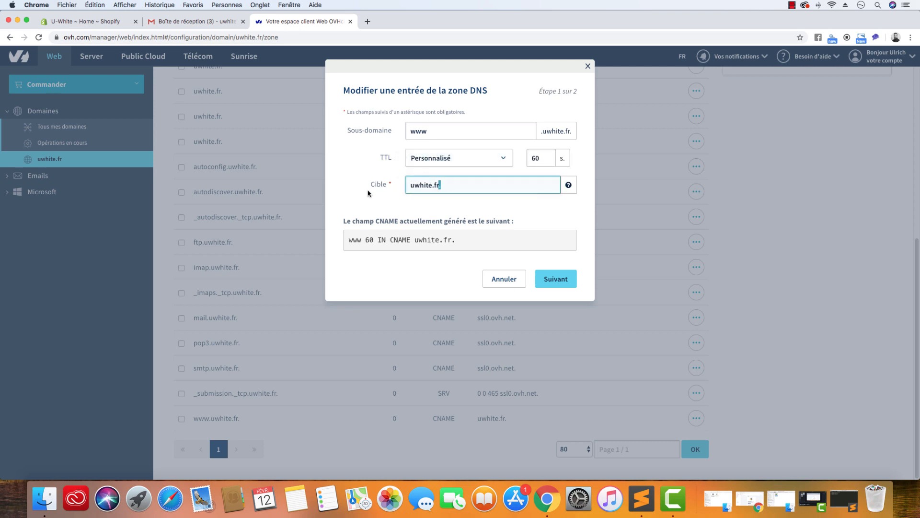
left_click_drag(439, 187, 400, 188)
type("u-white.myshopify.com.")
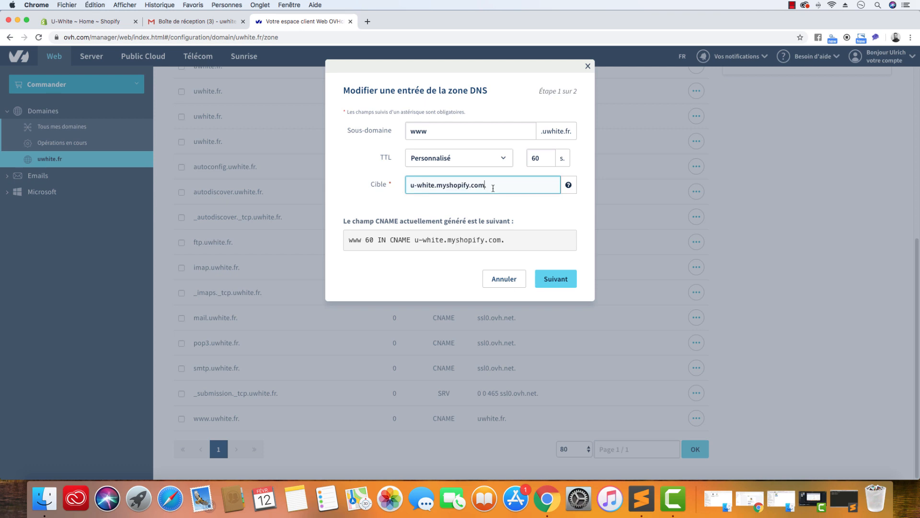
key("BackSpace")
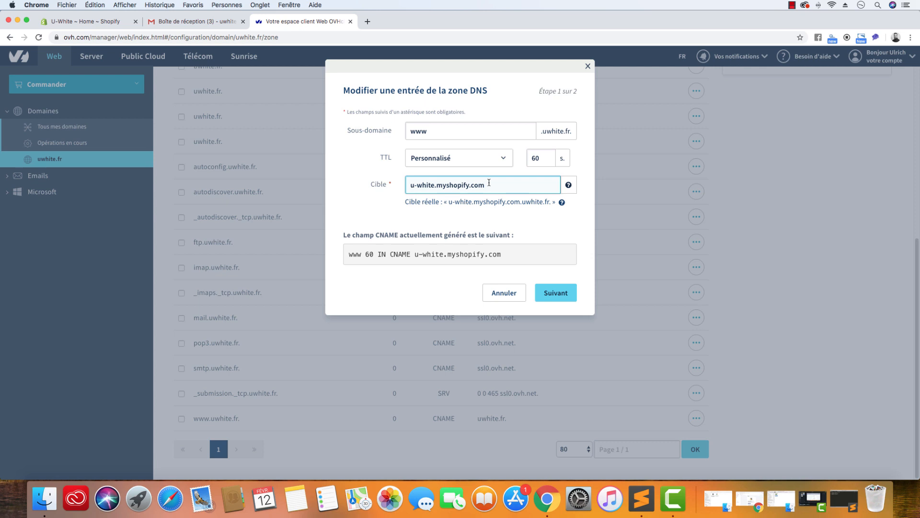
type(".")
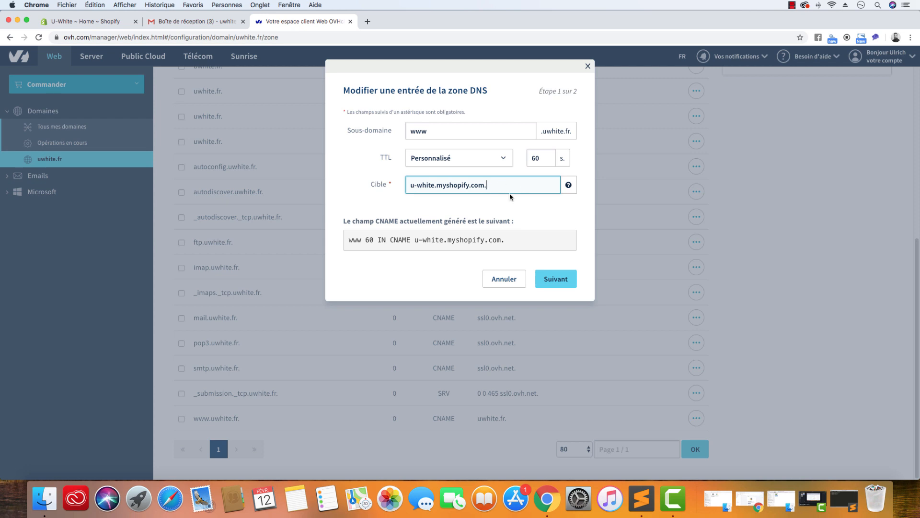
left_click(554, 282)
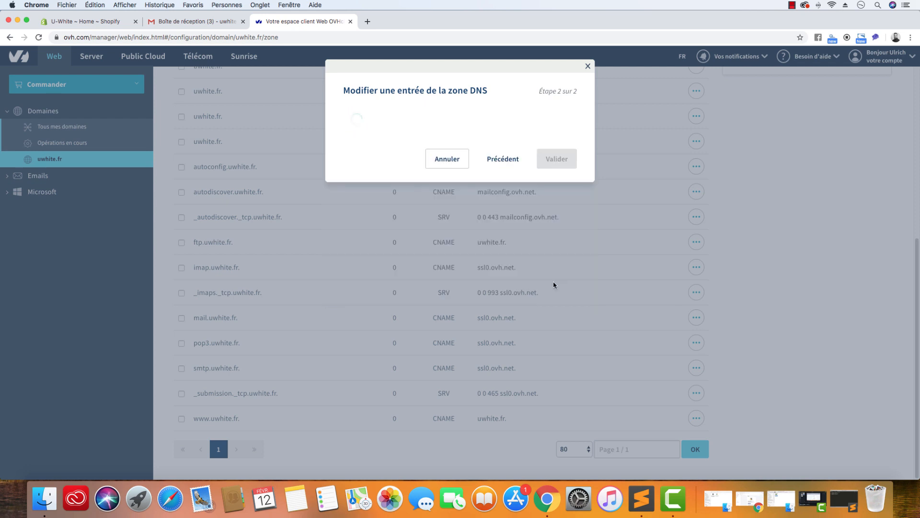
left_click(557, 262)
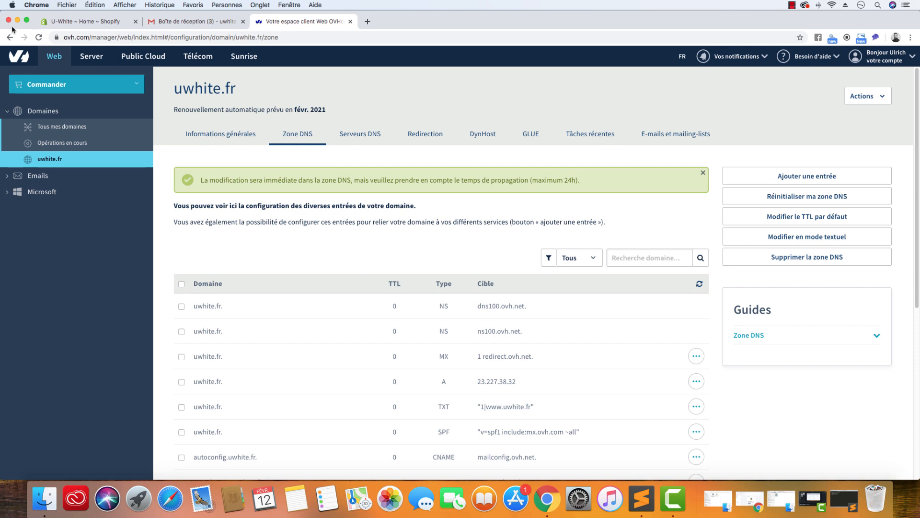
Switch to the U-White Shopify admin and open the form for connecting an existing domain to the online store
left_click(82, 21)
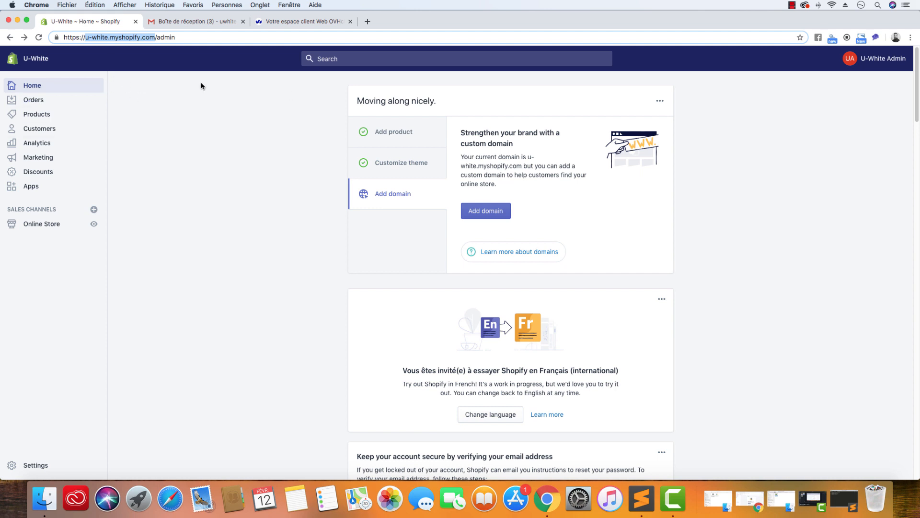
left_click(44, 224)
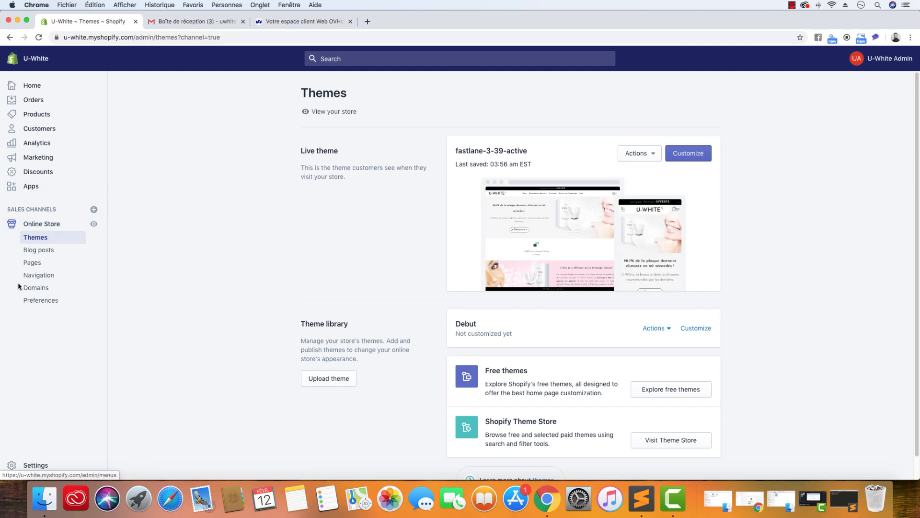
left_click(36, 288)
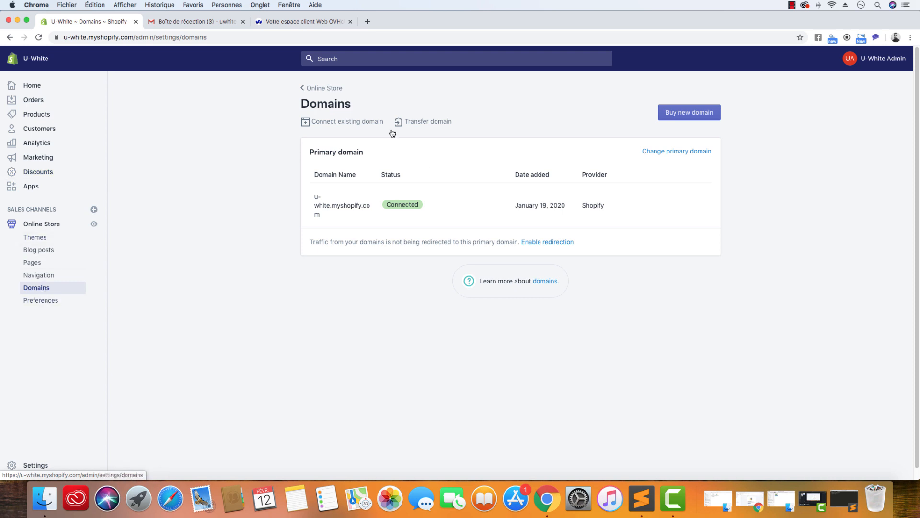
left_click(340, 124)
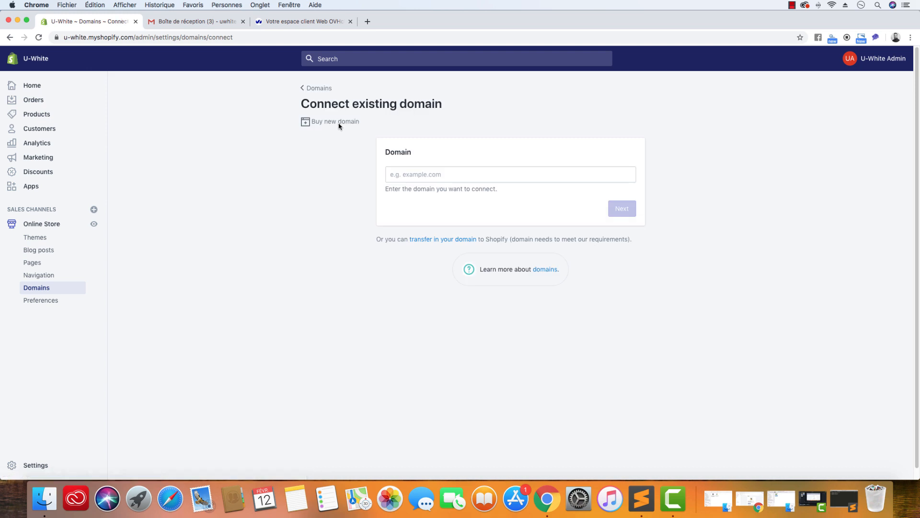
Enter uwhite.fr as the existing domain and verify its connection to the store
left_click(420, 174)
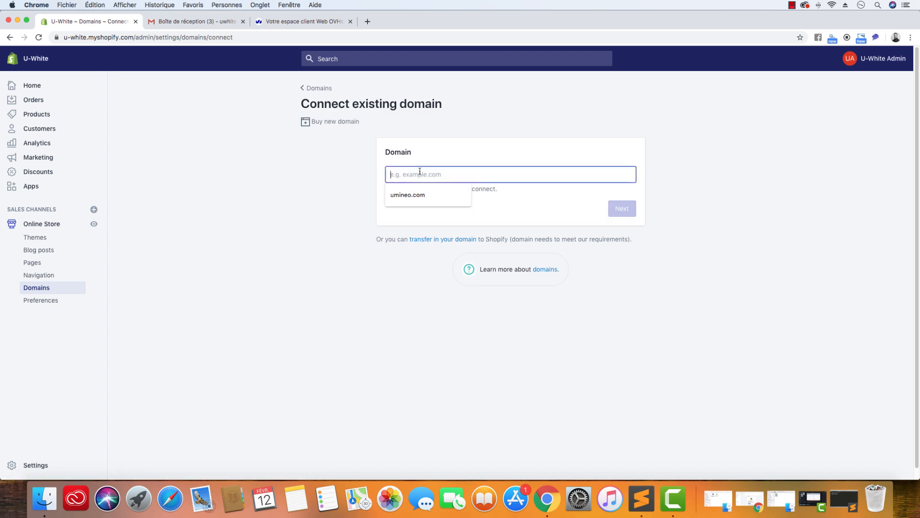
type("u-white.myshopify.com")
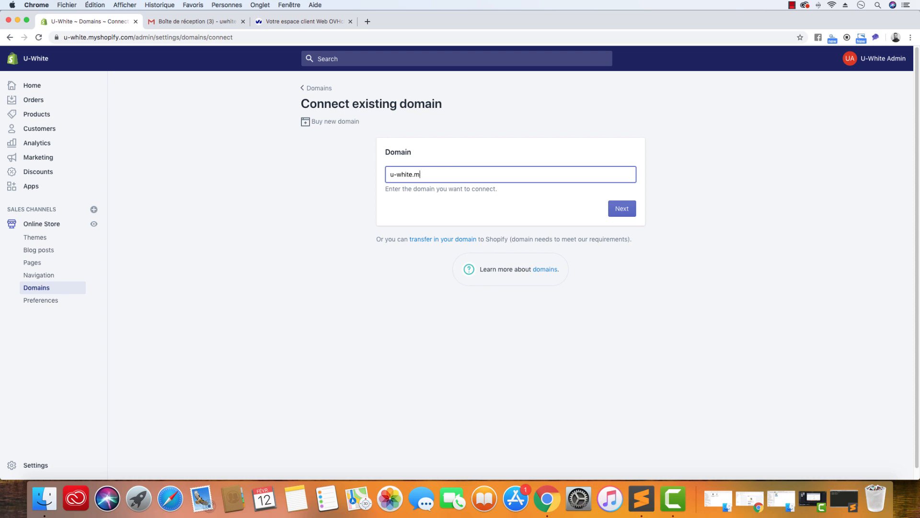
key("BackSpace")
key("BackSpace")
key("BackSpace")
key("BackSpace")
key("BackSpace")
key("BackSpace")
key("BackSpace")
key("BackSpace")
type("white.f")
left_click(630, 213)
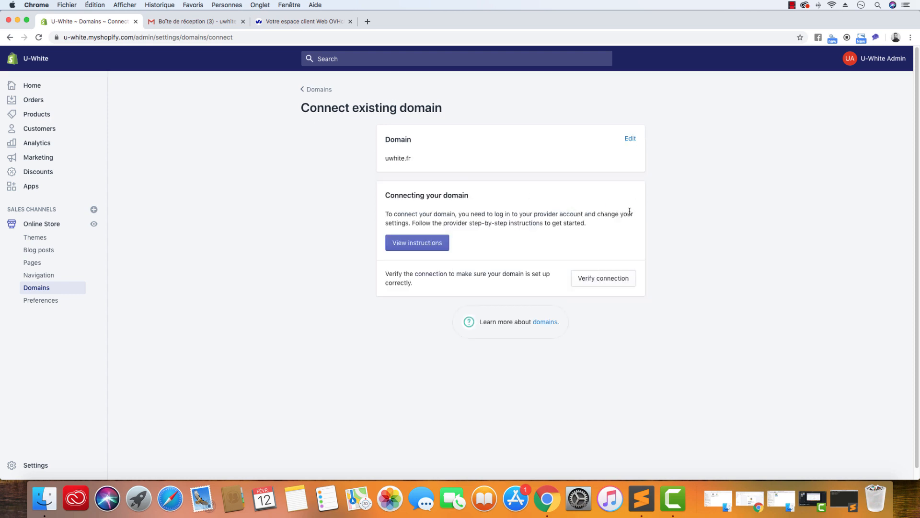
left_click(605, 284)
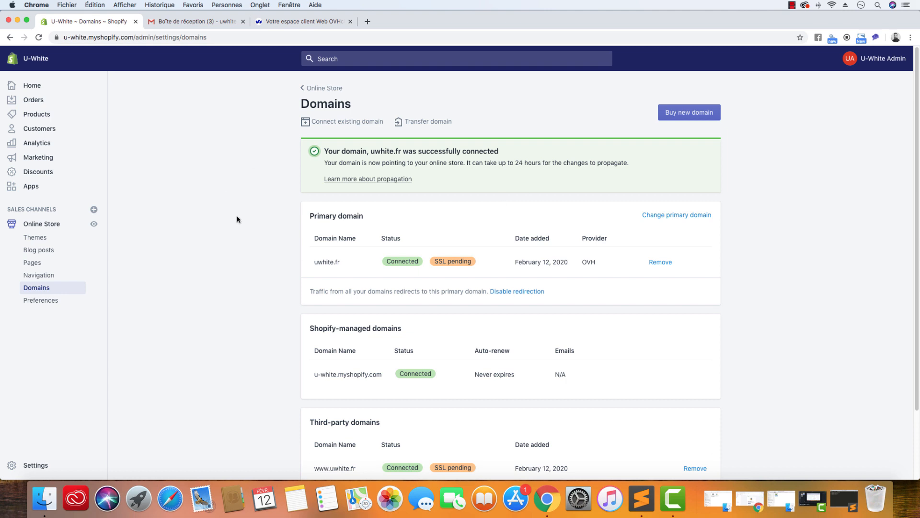
Review the status of the connected domains and view the online store in a new tab to check its address
scroll(253, 230, "down", 3)
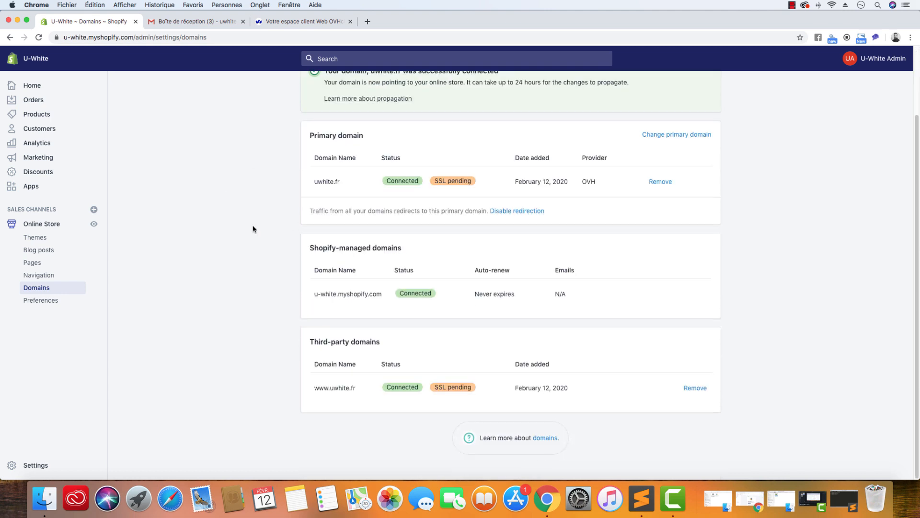
left_click(94, 224)
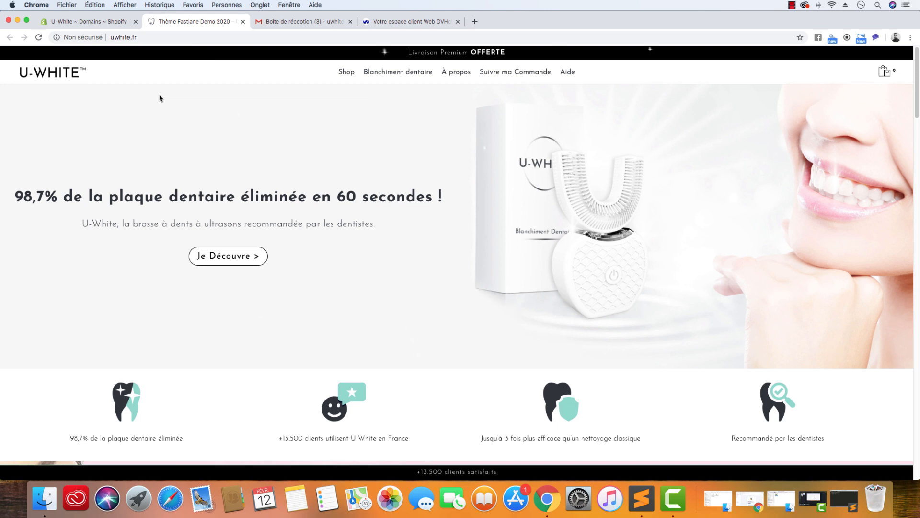
left_click(105, 22)
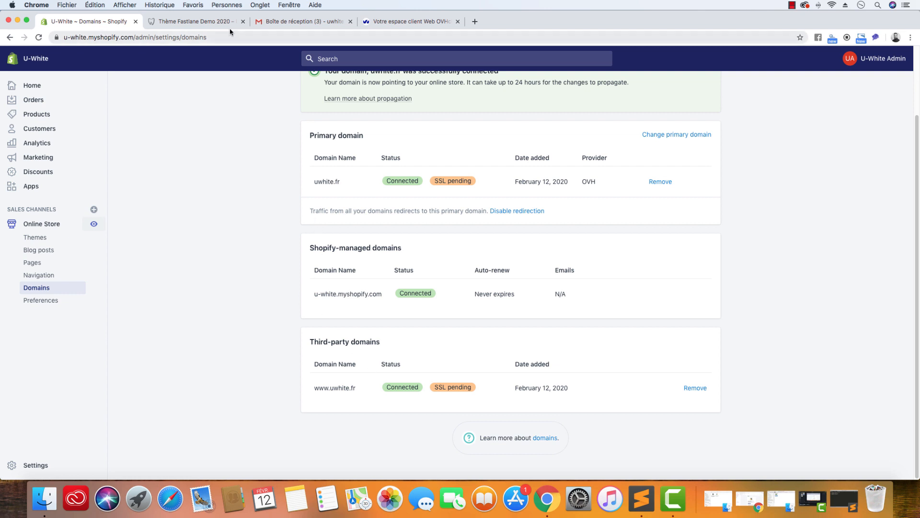
left_click(204, 22)
left_click(87, 24)
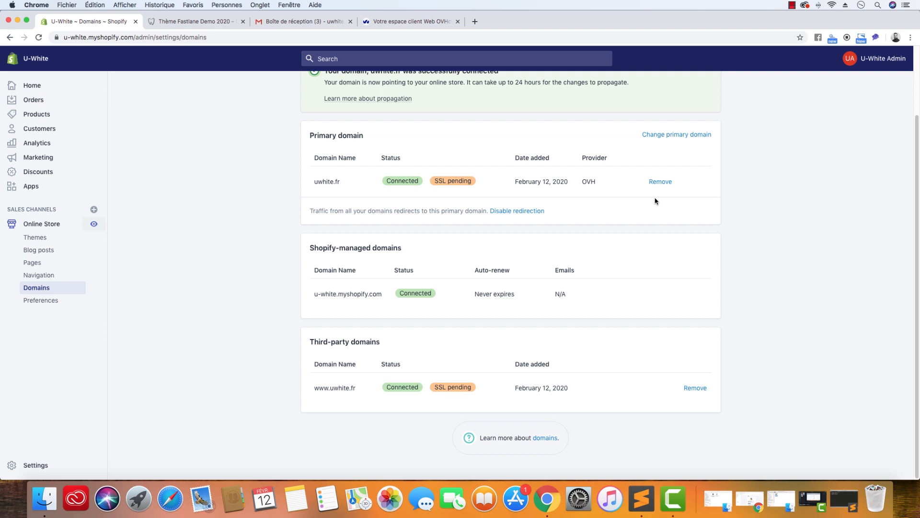
left_click(185, 23)
left_click(123, 41)
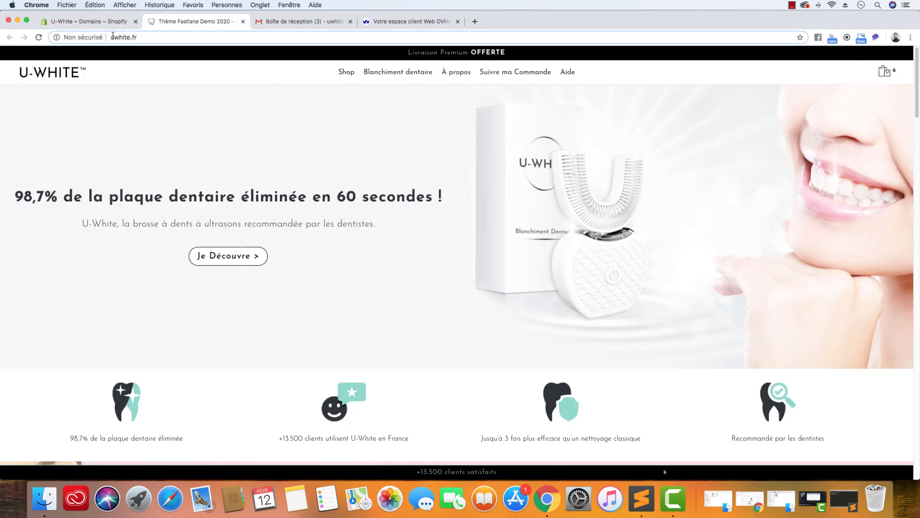
type("www.")
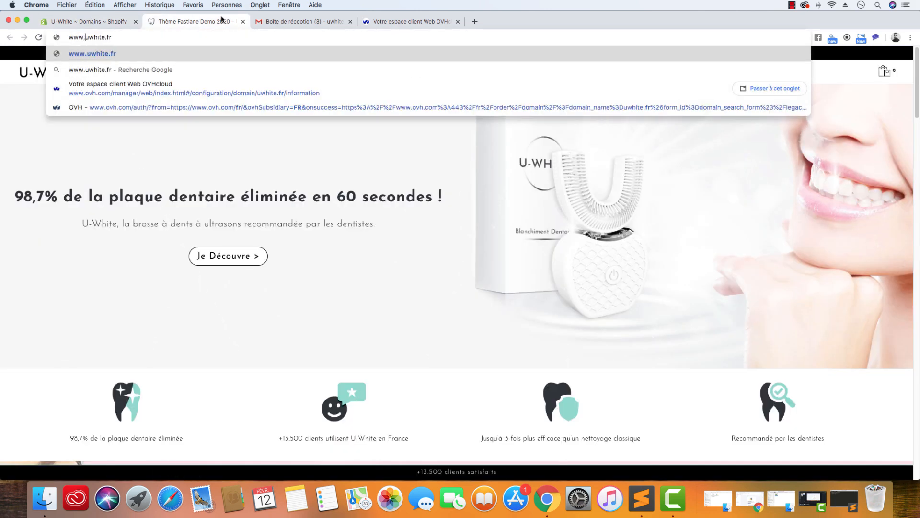
key("Return")
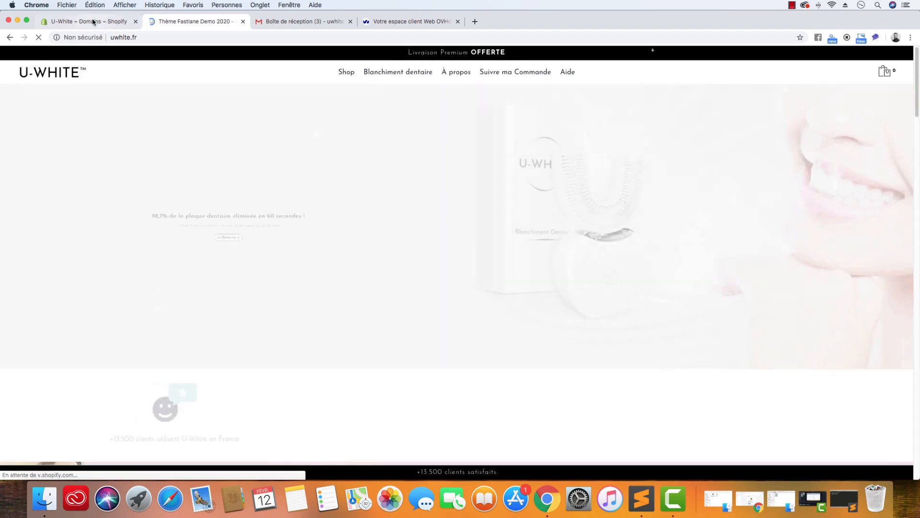
left_click(93, 21)
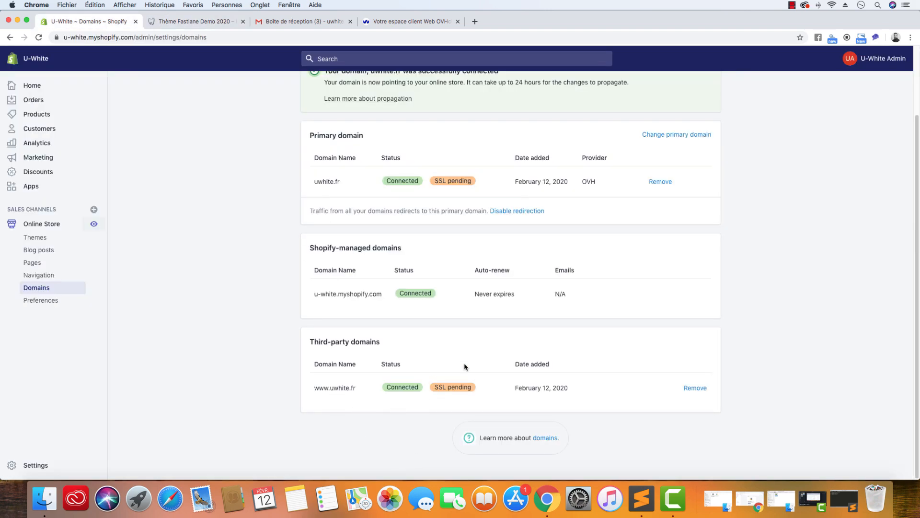
left_click(662, 137)
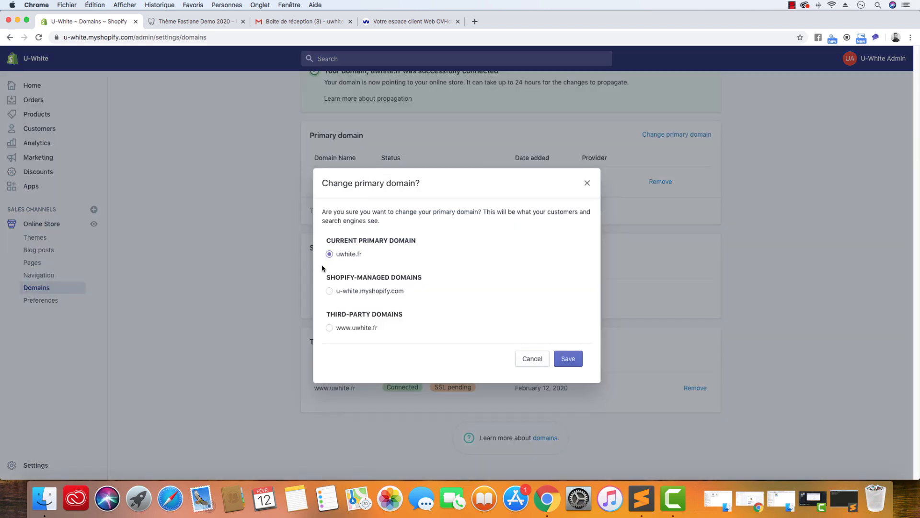
left_click(348, 329)
left_click(573, 363)
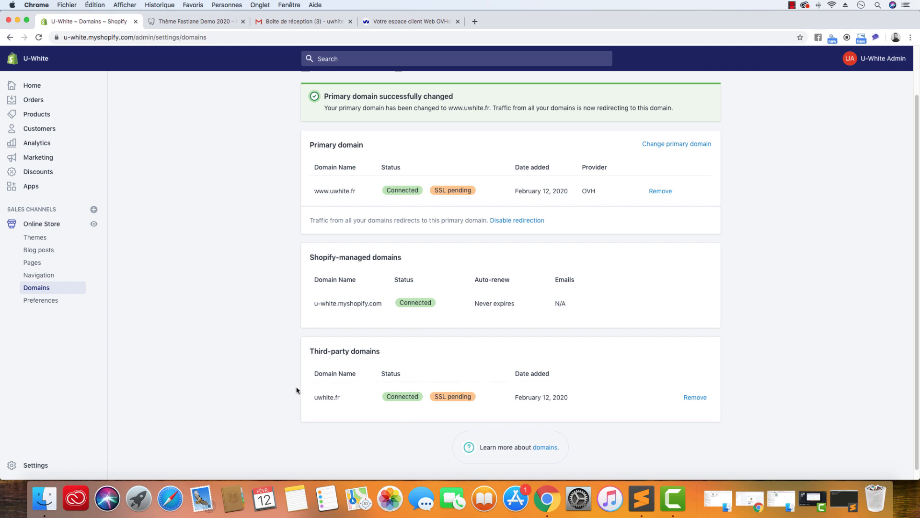
Reload the open store page, close its tab, and view the store again from the Shopify Domains page
left_click(177, 24)
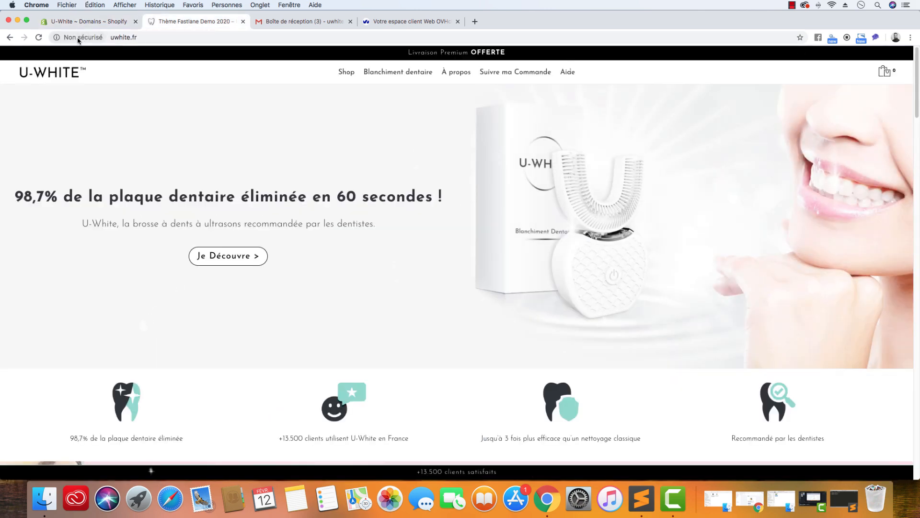
left_click(39, 37)
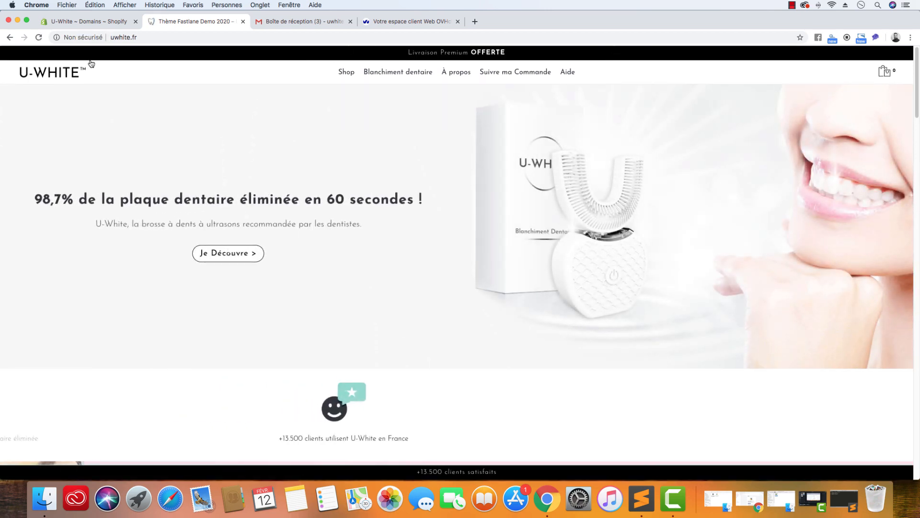
left_click(243, 21)
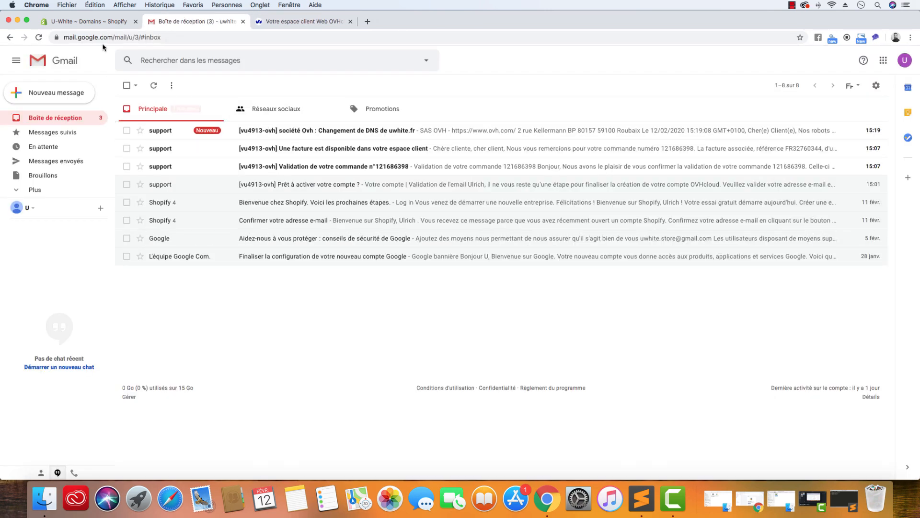
left_click(84, 22)
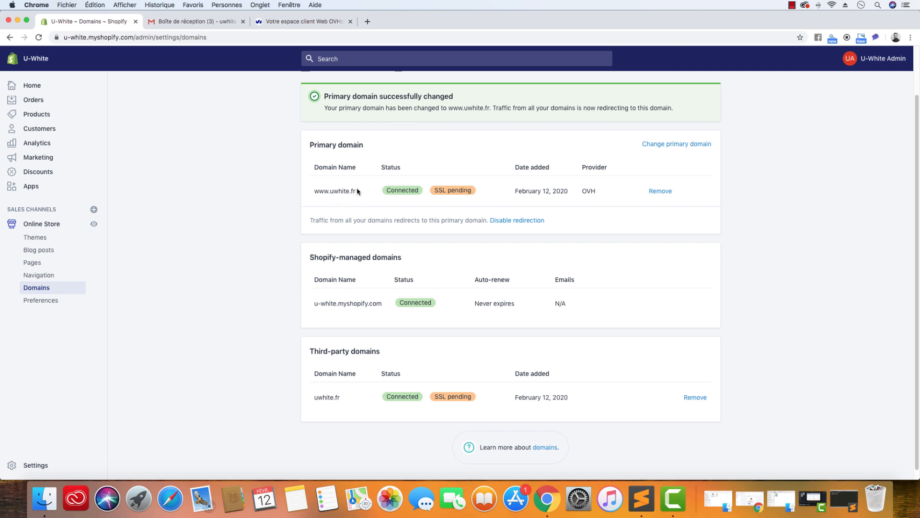
left_click_drag(355, 191, 313, 191)
left_click(94, 224)
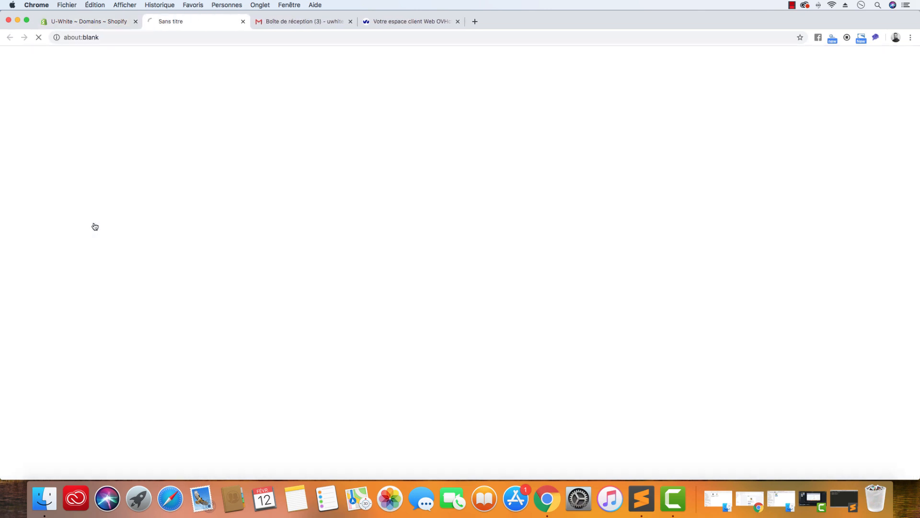
Reduce the store page's address to uwhite.fr without www and load it to test the redirection
left_click(153, 41)
left_click(148, 40)
left_click_drag(155, 38, 528, 41)
key("BackSpace")
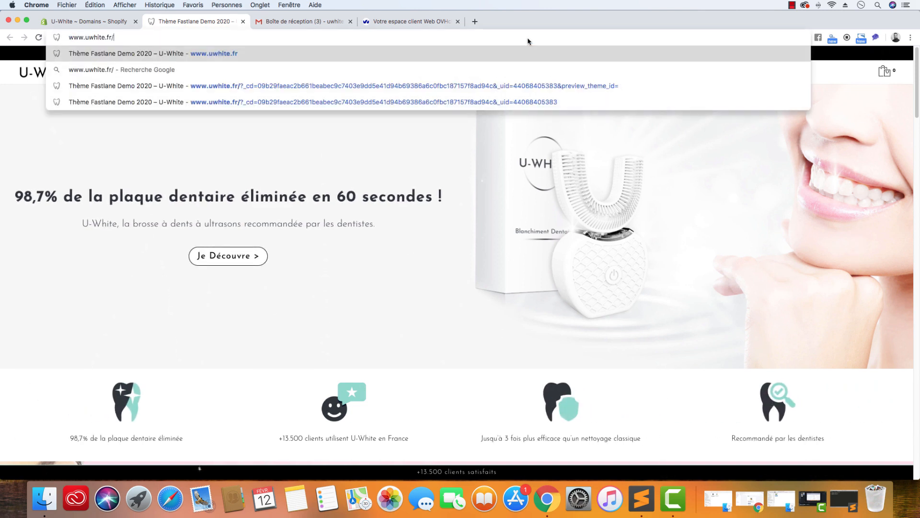
key("BackSpace")
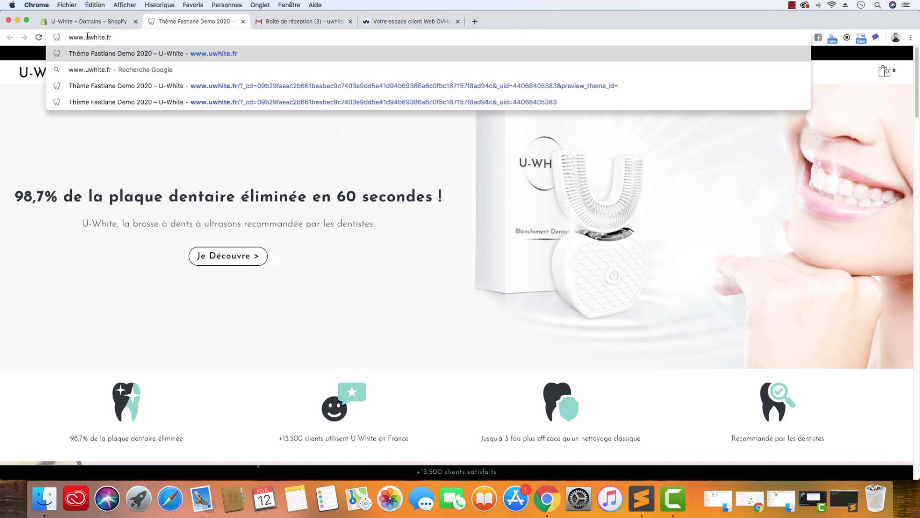
left_click_drag(88, 36, 69, 37)
key("BackSpace")
key("Return")
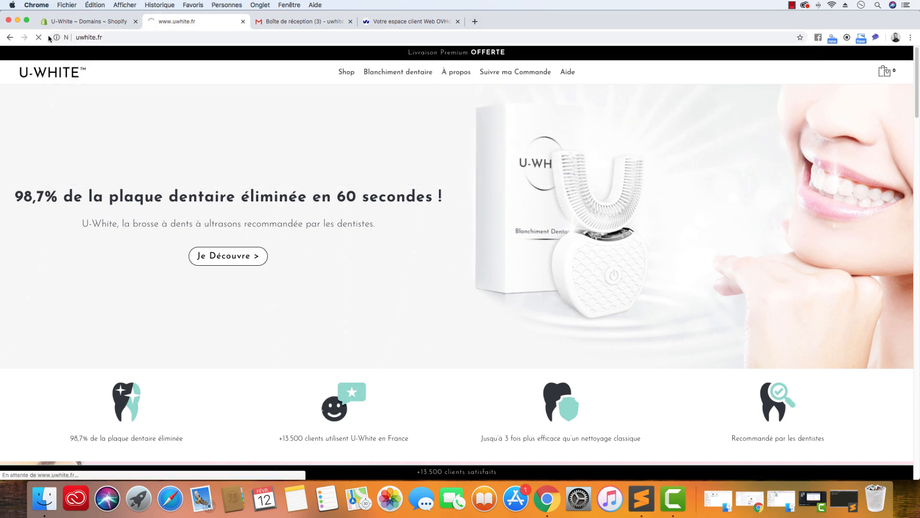
left_click(140, 37)
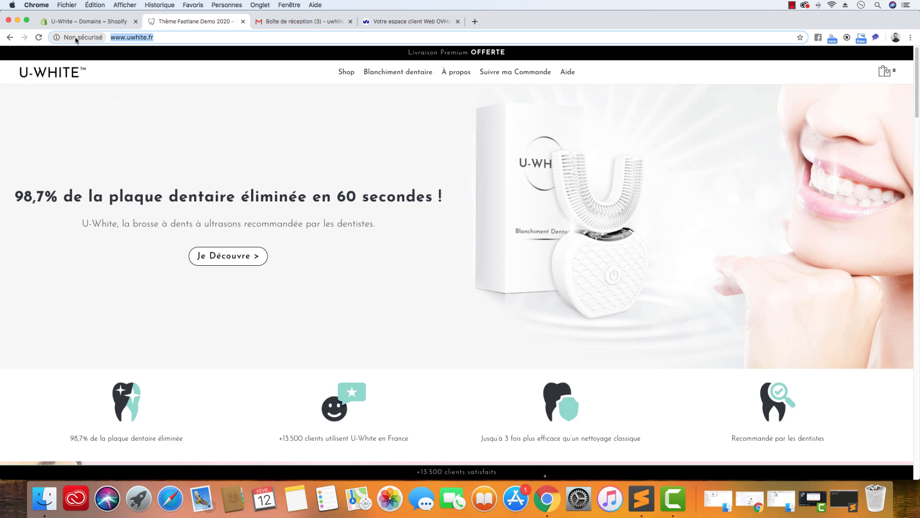
Switch to the Gmail inbox
left_click(279, 21)
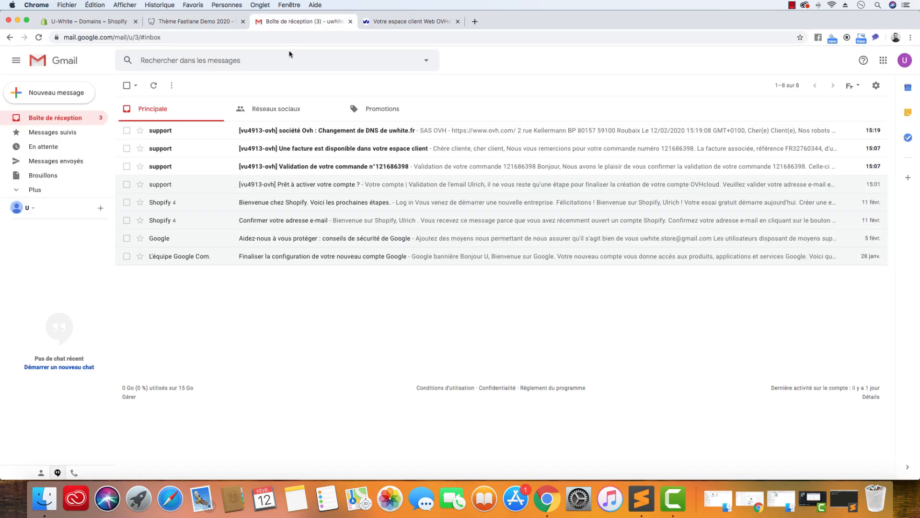